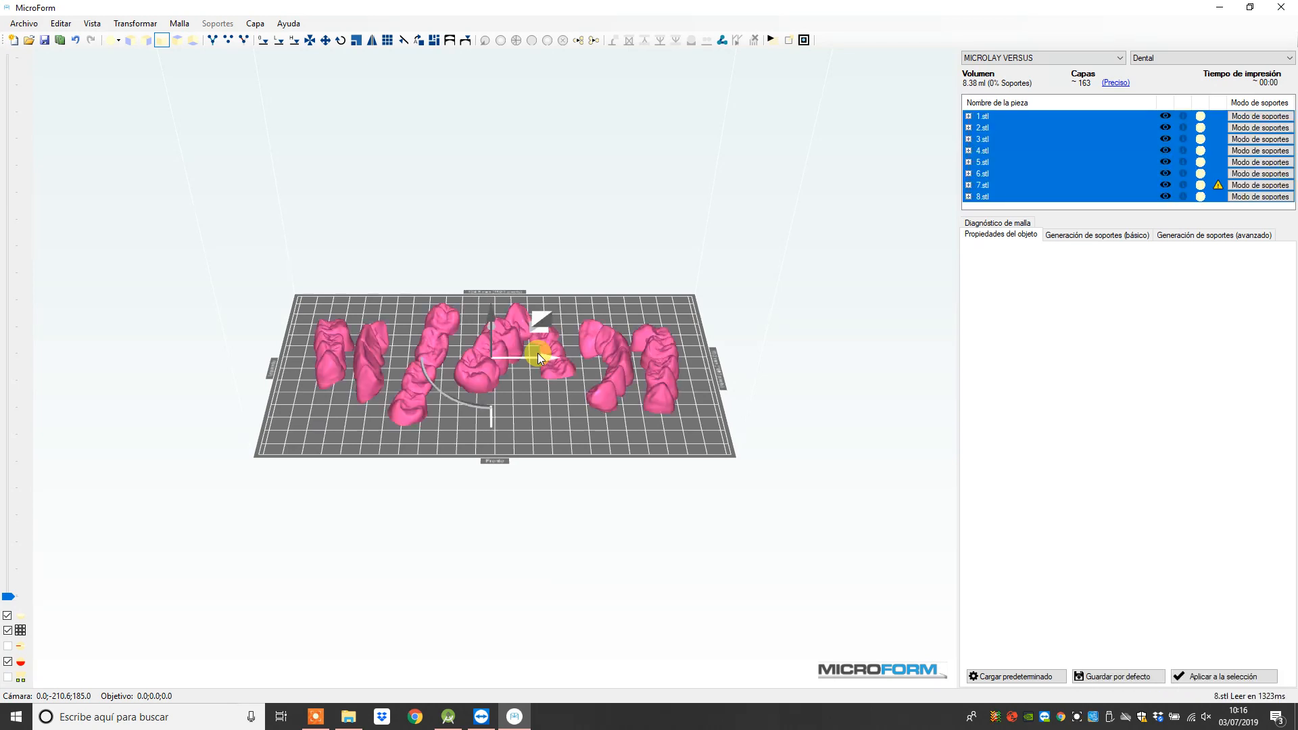
# Step: Rotate all eight selected dental parts 180° about the Y axis
pyautogui.moveTo(655, 431)
pyautogui.mouseDown(button='right')
pyautogui.moveTo(663, 360)
pyautogui.moveTo(655, 431)
pyautogui.moveTo(651, 415)
pyautogui.mouseUp(button='right')
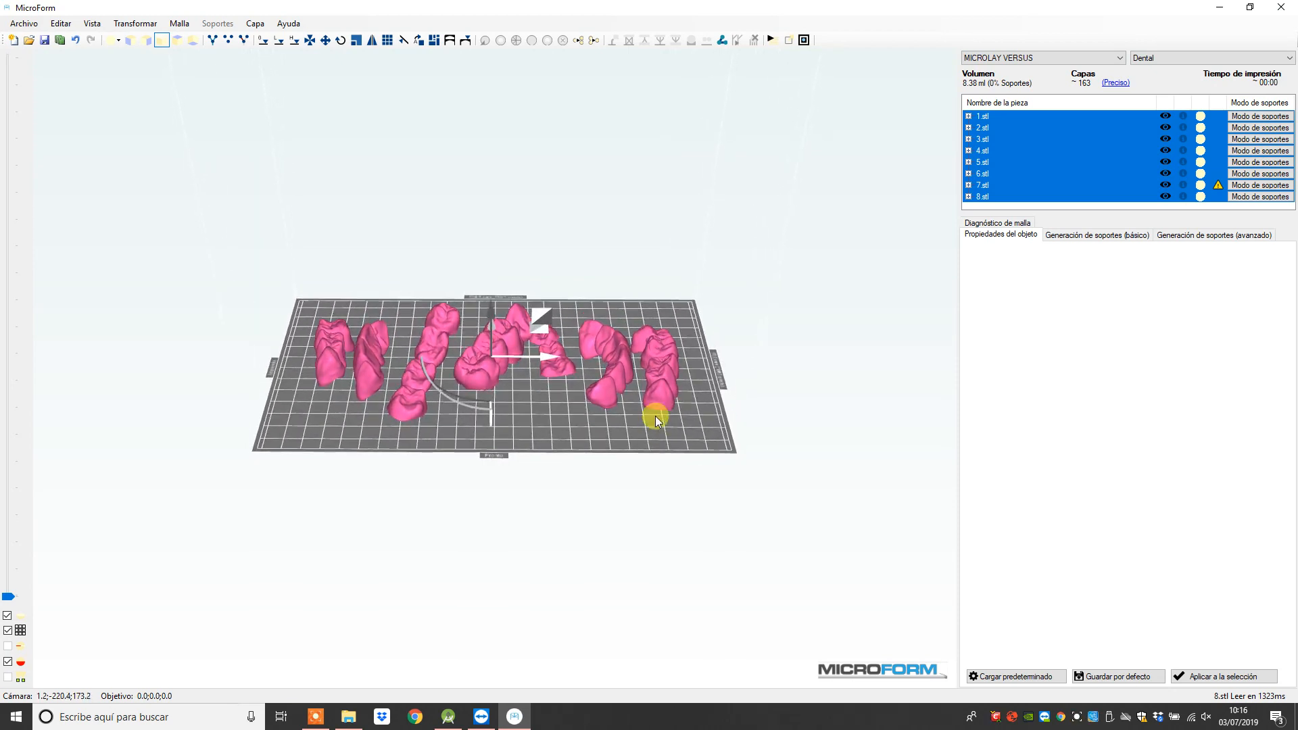
pyautogui.click(341, 41)
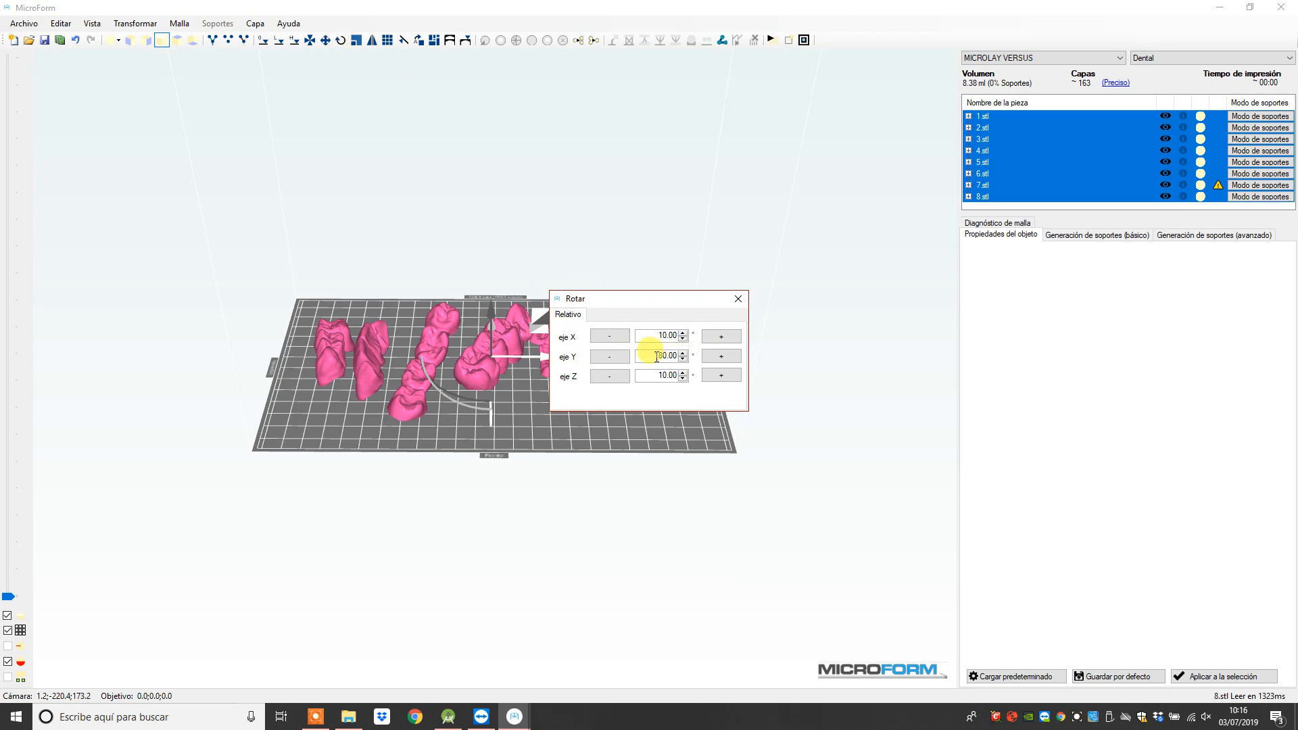
pyautogui.moveTo(655, 356); pyautogui.dragTo(674, 356)
pyautogui.click(713, 357)
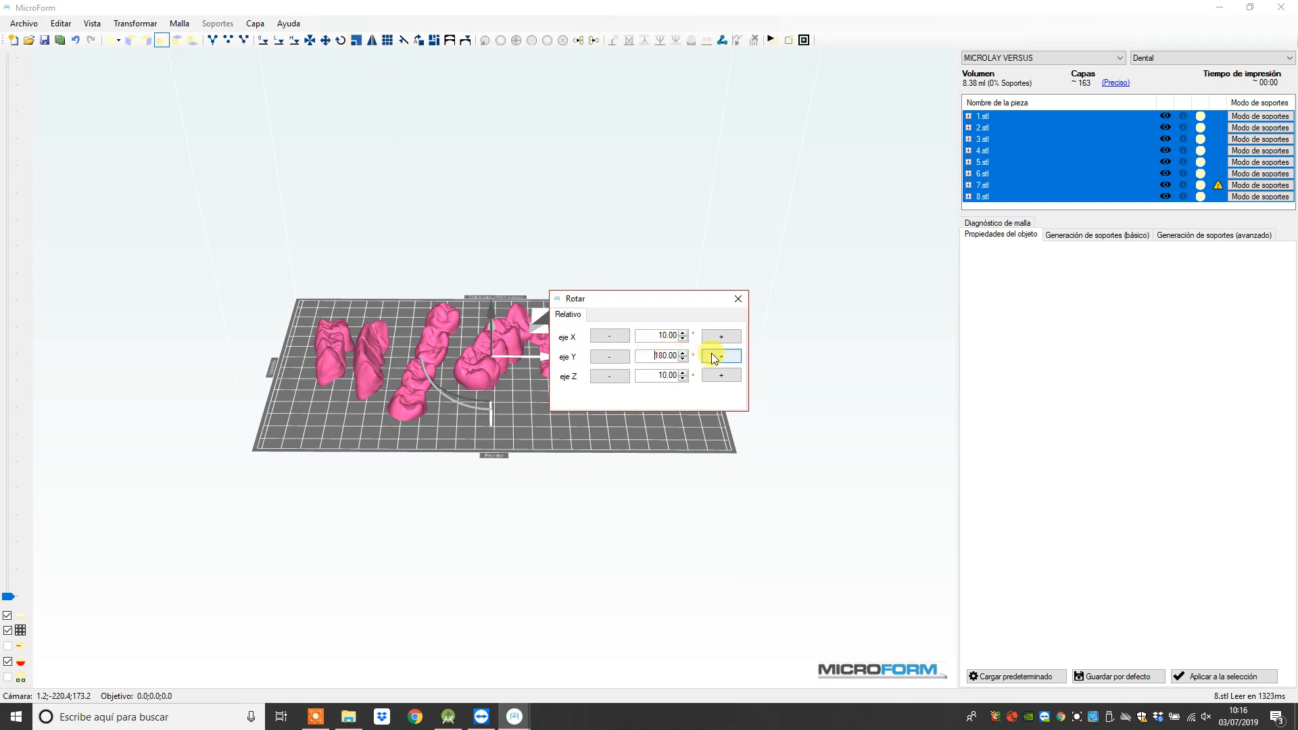
pyautogui.click(738, 298)
pyautogui.scroll(5, 675, 405)
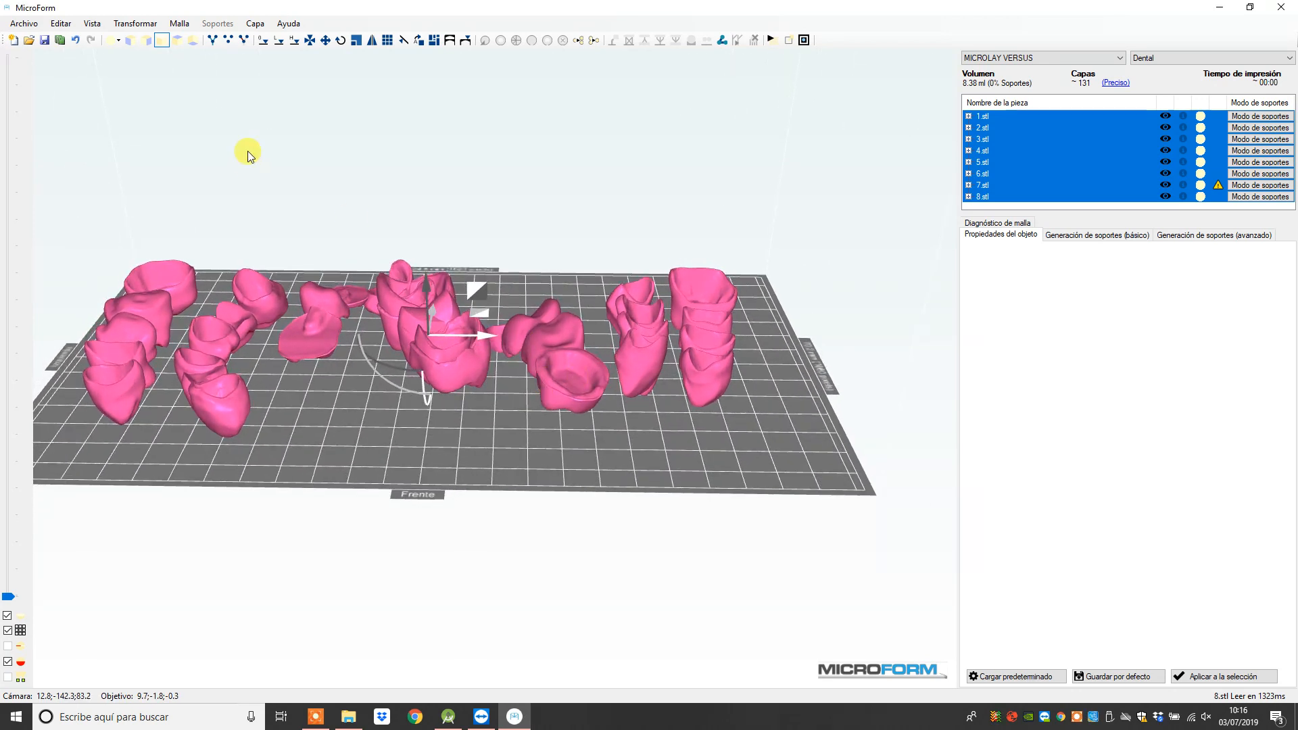
# Step: Set up a batch process for all parts with auto orientation None and the Crowns & Bridges support profile
pyautogui.click(60, 40)
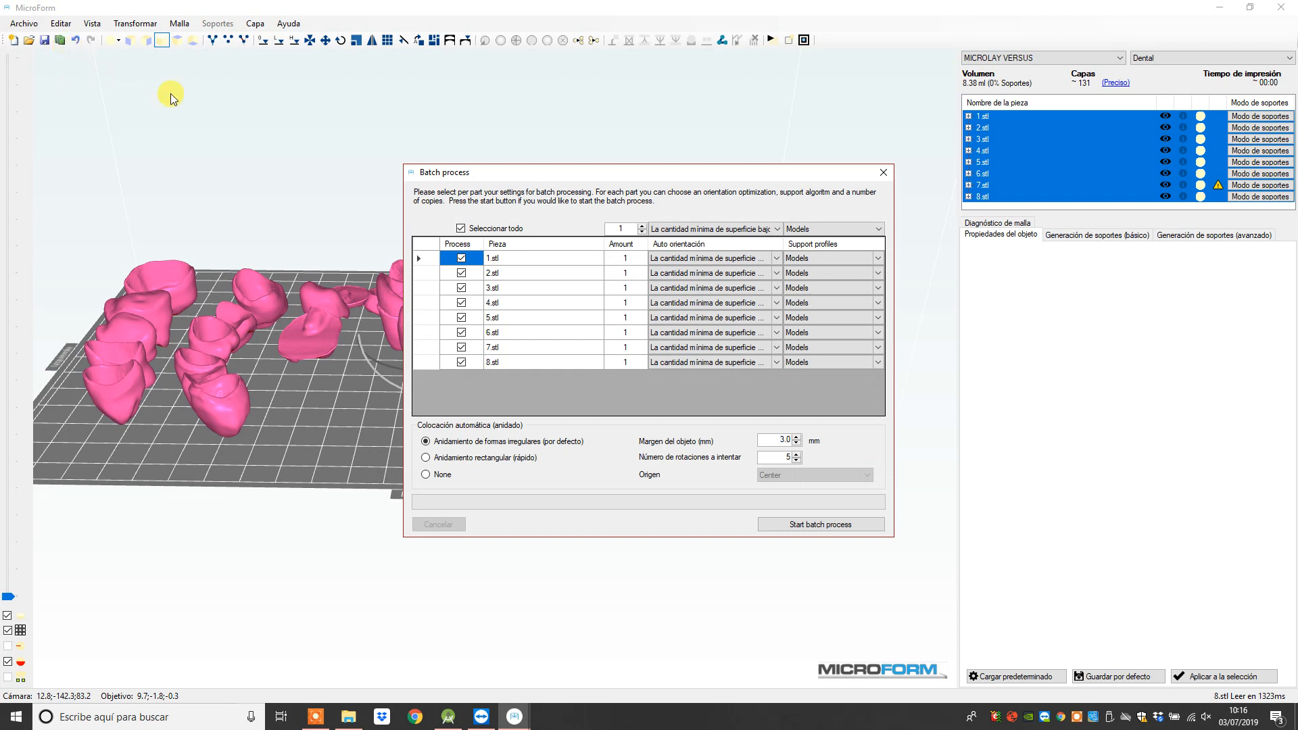
pyautogui.click(704, 229)
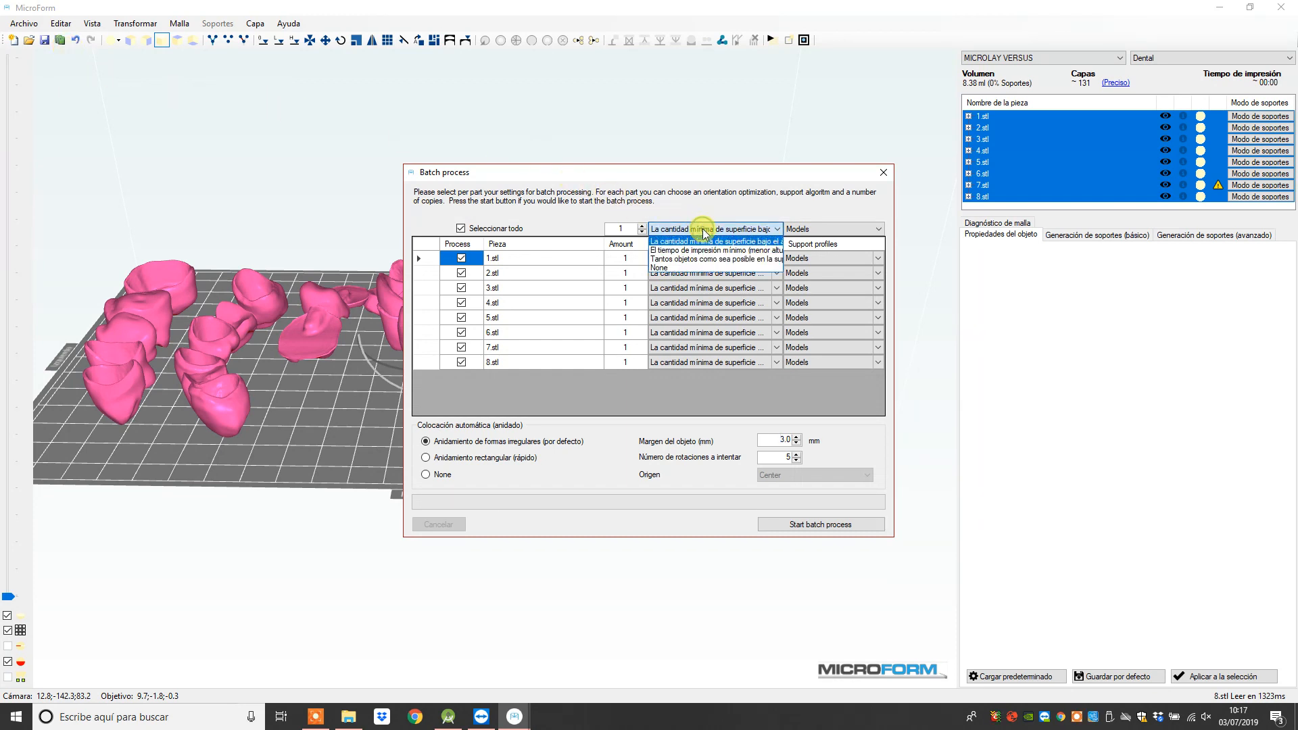
pyautogui.click(706, 267)
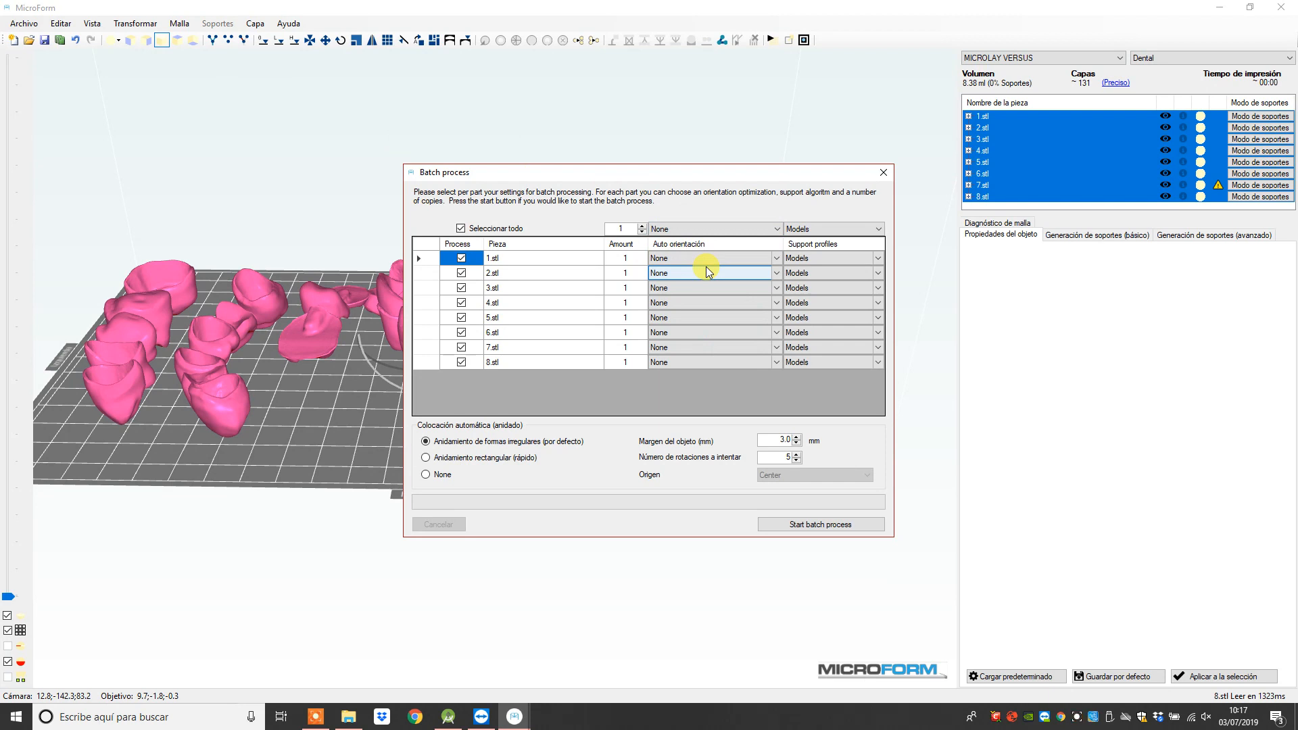
pyautogui.click(831, 230)
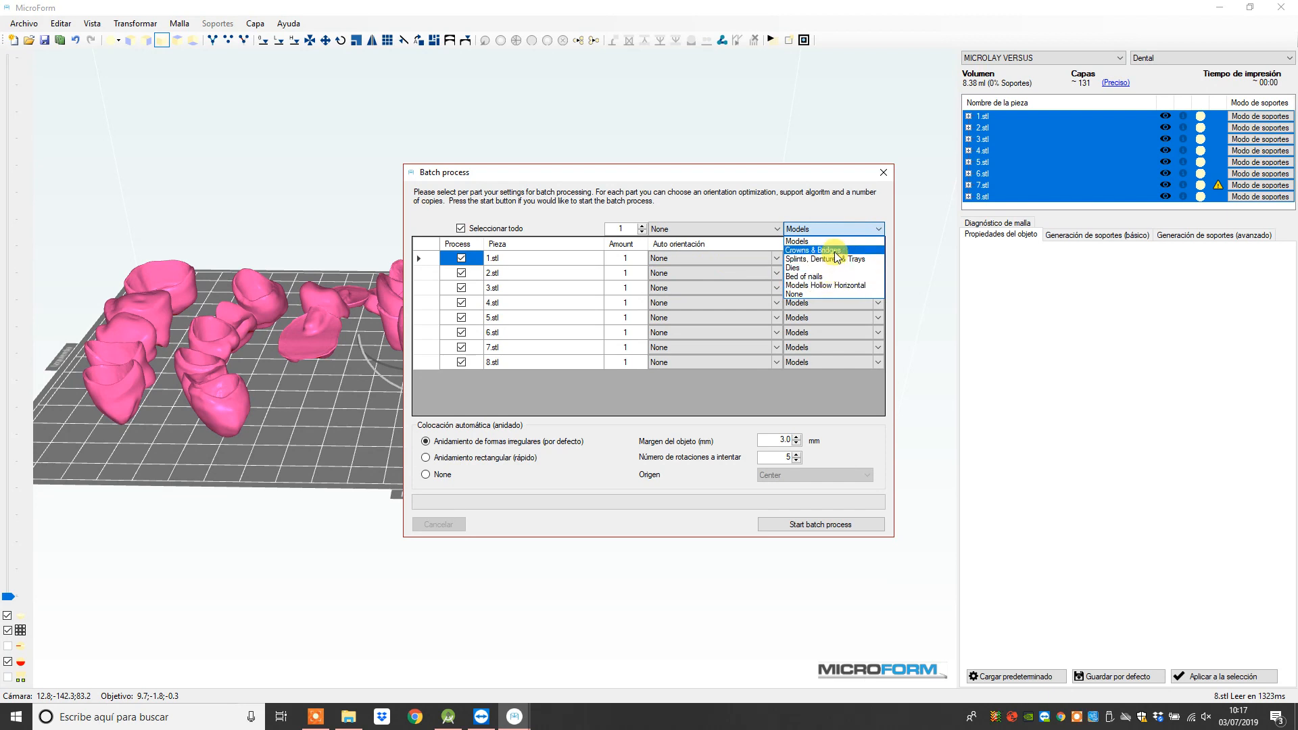
pyautogui.click(837, 251)
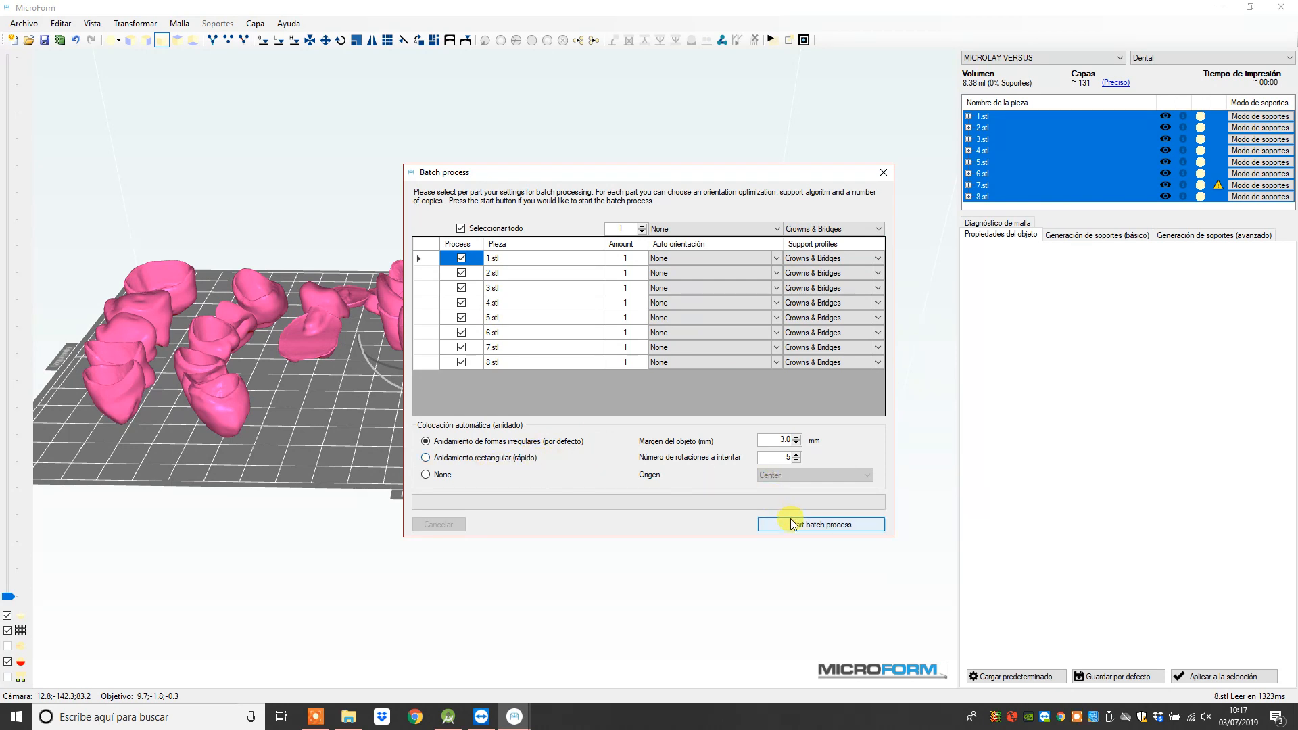
# Step: Set the nesting to 2 rotation attempts and a 1.0 mm object margin, and run the batch process
pyautogui.click(796, 460)
pyautogui.click(796, 460)
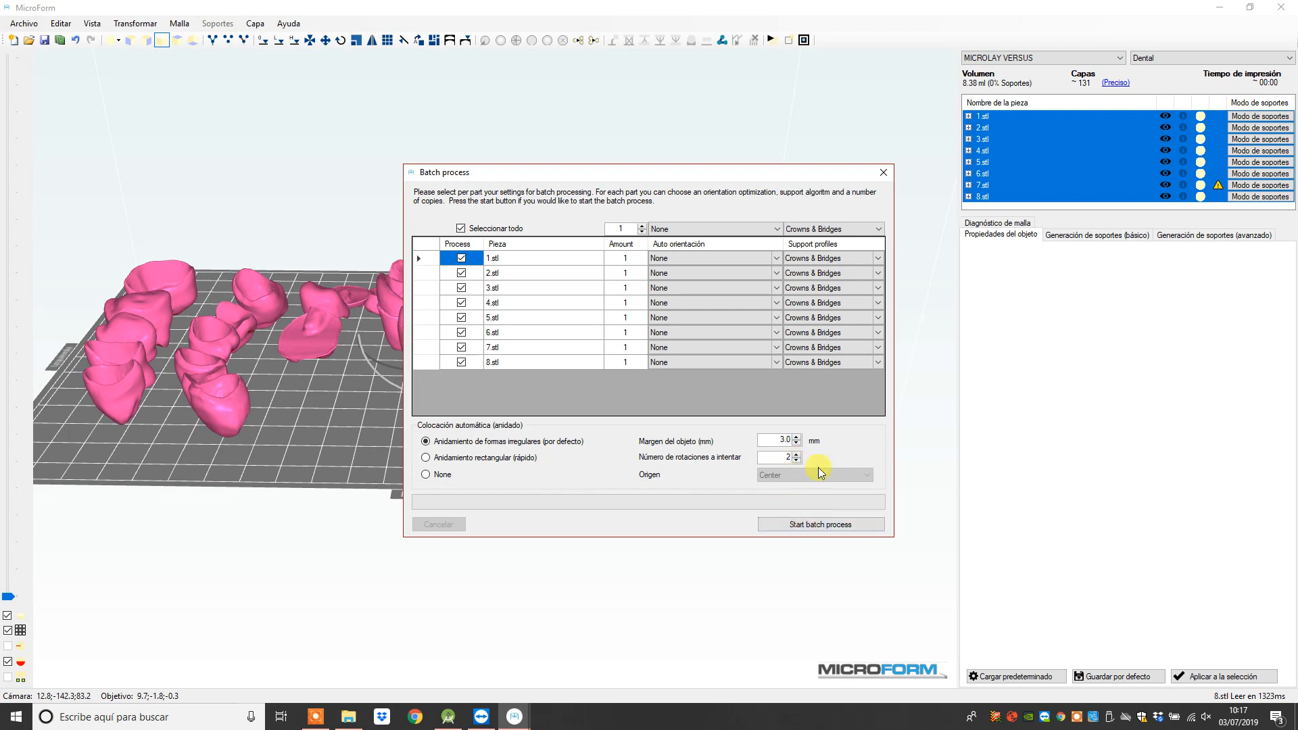
pyautogui.moveTo(780, 440); pyautogui.dragTo(824, 443)
pyautogui.click(835, 523)
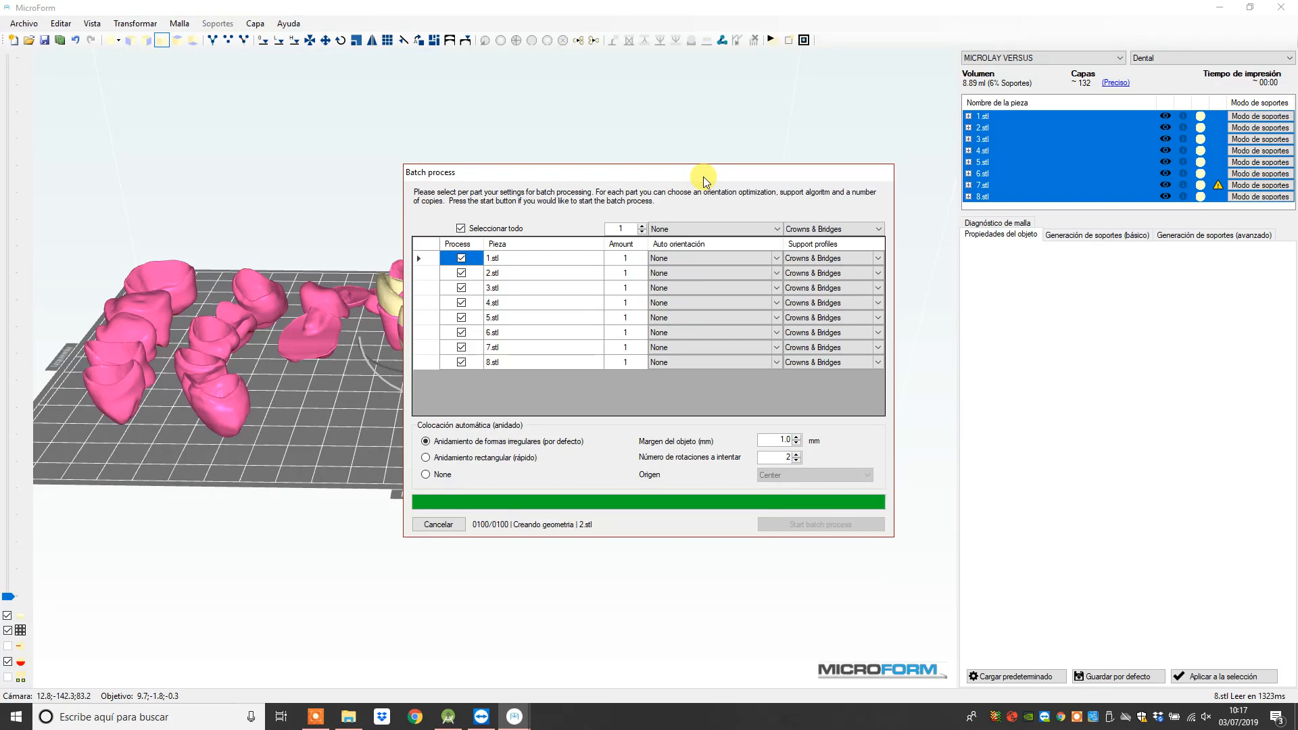
pyautogui.moveTo(703, 178); pyautogui.dragTo(1007, 298)
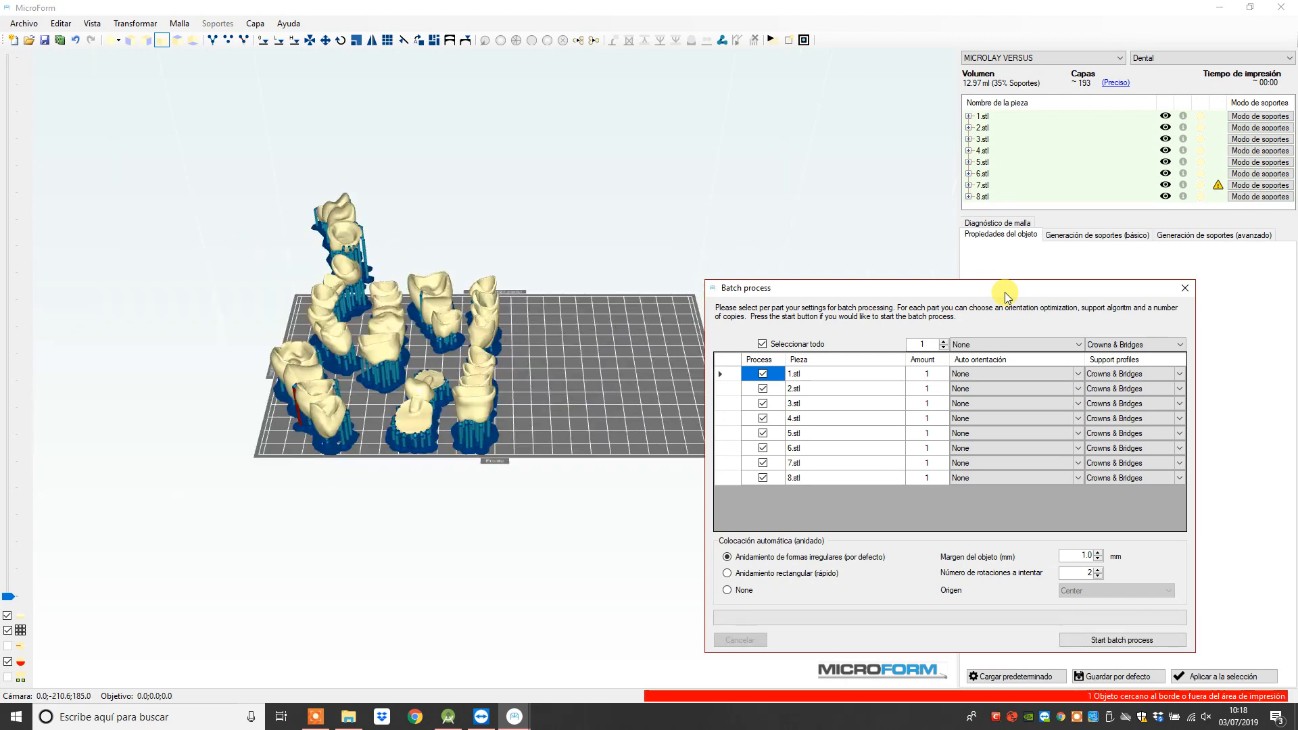
pyautogui.click(1184, 288)
# Step: Move part 2.stl from outside the build plate onto the plate's free area
pyautogui.moveTo(585, 431); pyautogui.dragTo(462, 273, button='right')
pyautogui.click(311, 174)
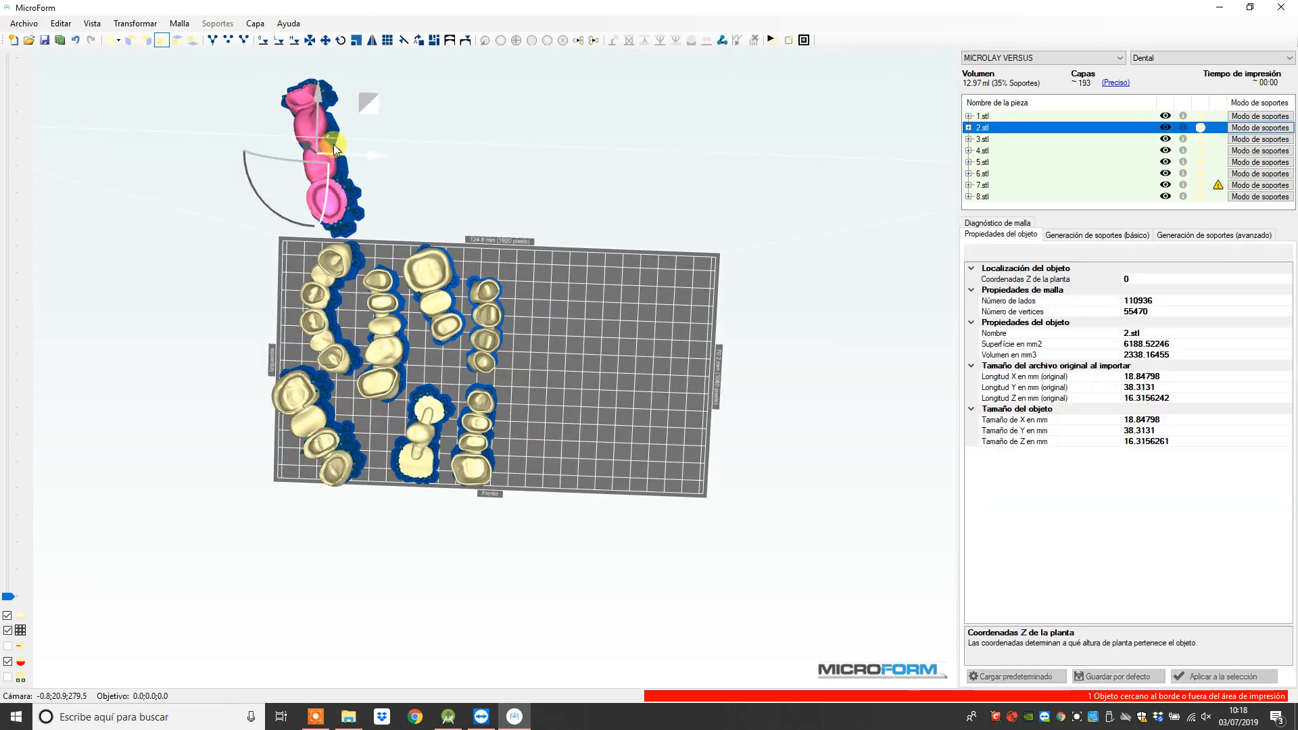
pyautogui.moveTo(606, 338)
pyautogui.mouseDown()
pyautogui.moveTo(620, 345)
pyautogui.moveTo(617, 327)
pyautogui.mouseUp()
# Step: Enter support mode for part 8.stl and choose the Crowns & Bridges support profile
pyautogui.moveTo(633, 425); pyautogui.dragTo(694, 272, button='right')
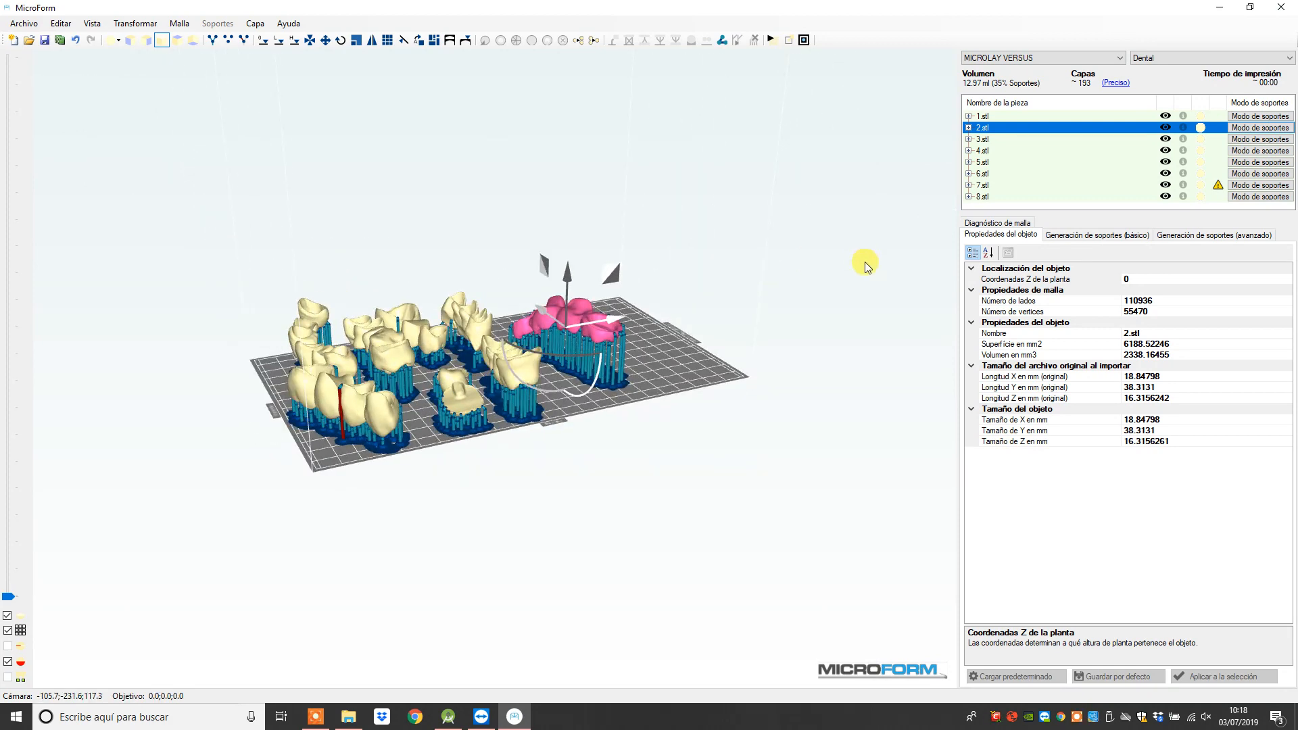
pyautogui.click(372, 408)
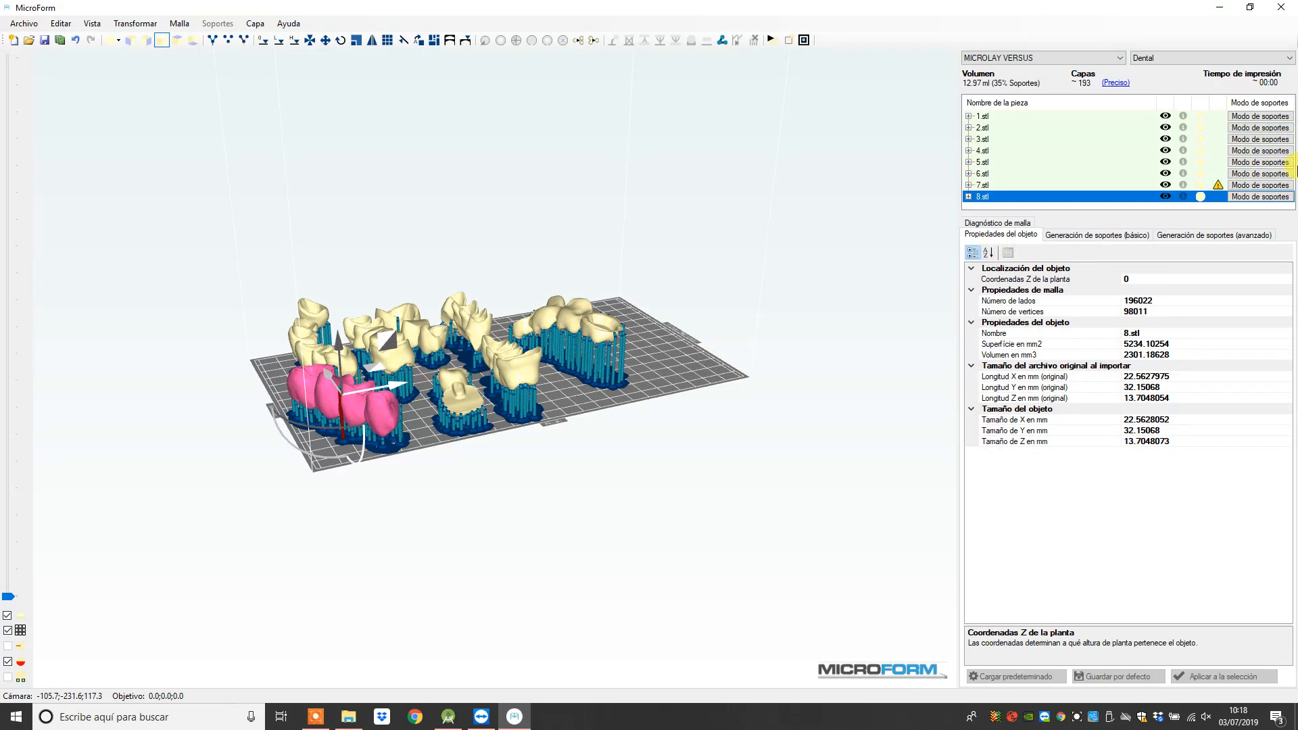
pyautogui.click(1234, 198)
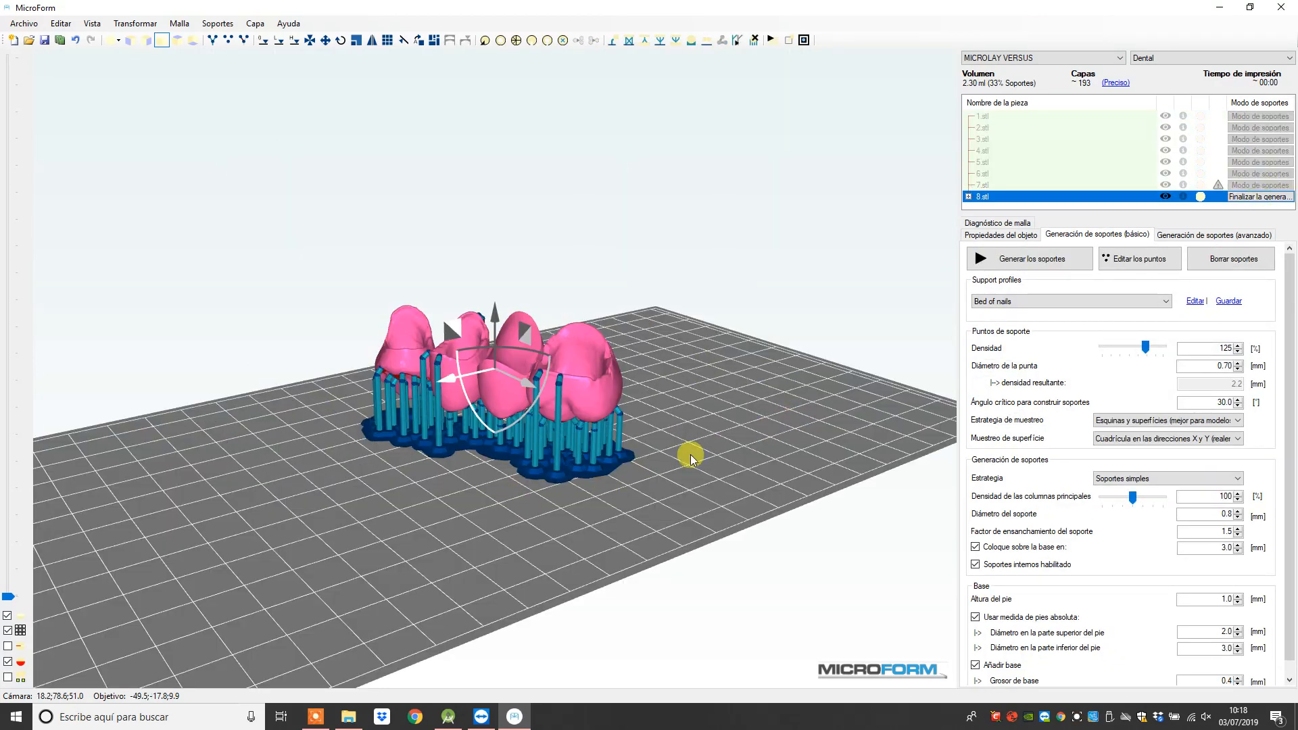
pyautogui.click(1113, 310)
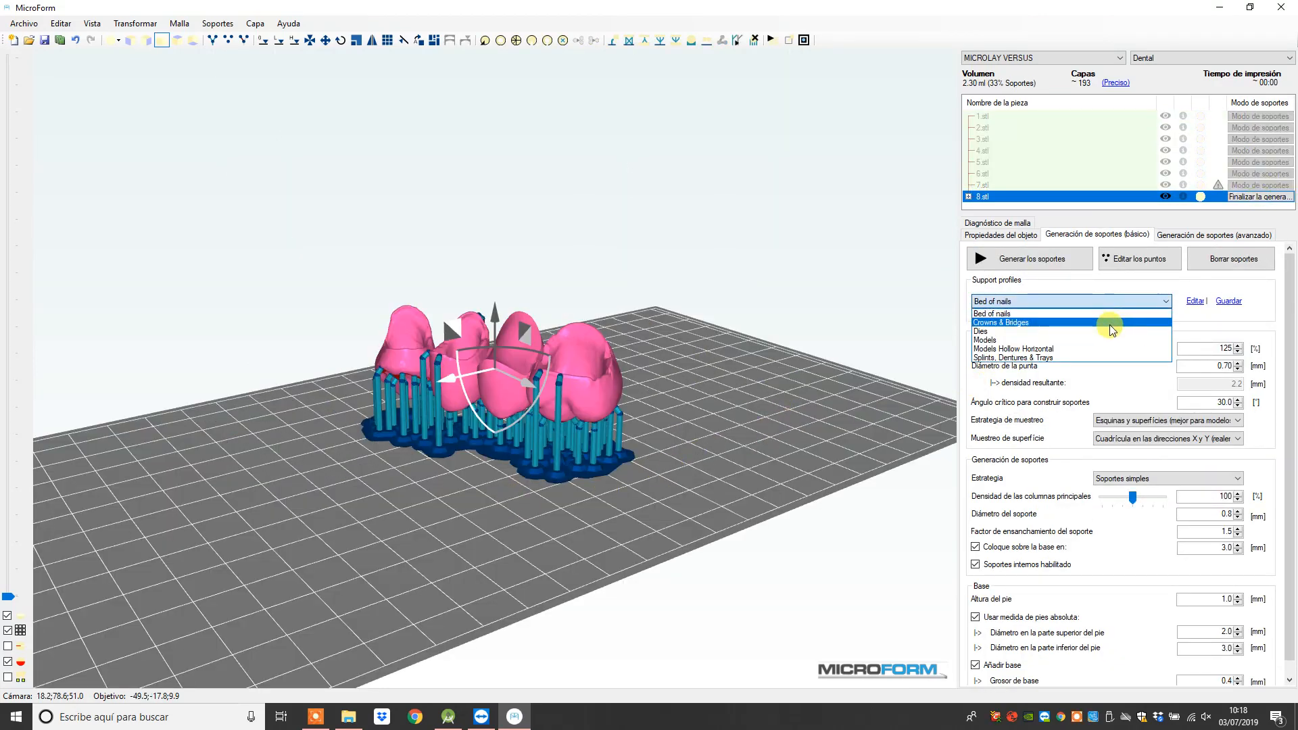
pyautogui.click(1113, 323)
# Step: Remove the upper support points from the sides of 8.stl, apply the changes and finish its support editing
pyautogui.click(1140, 259)
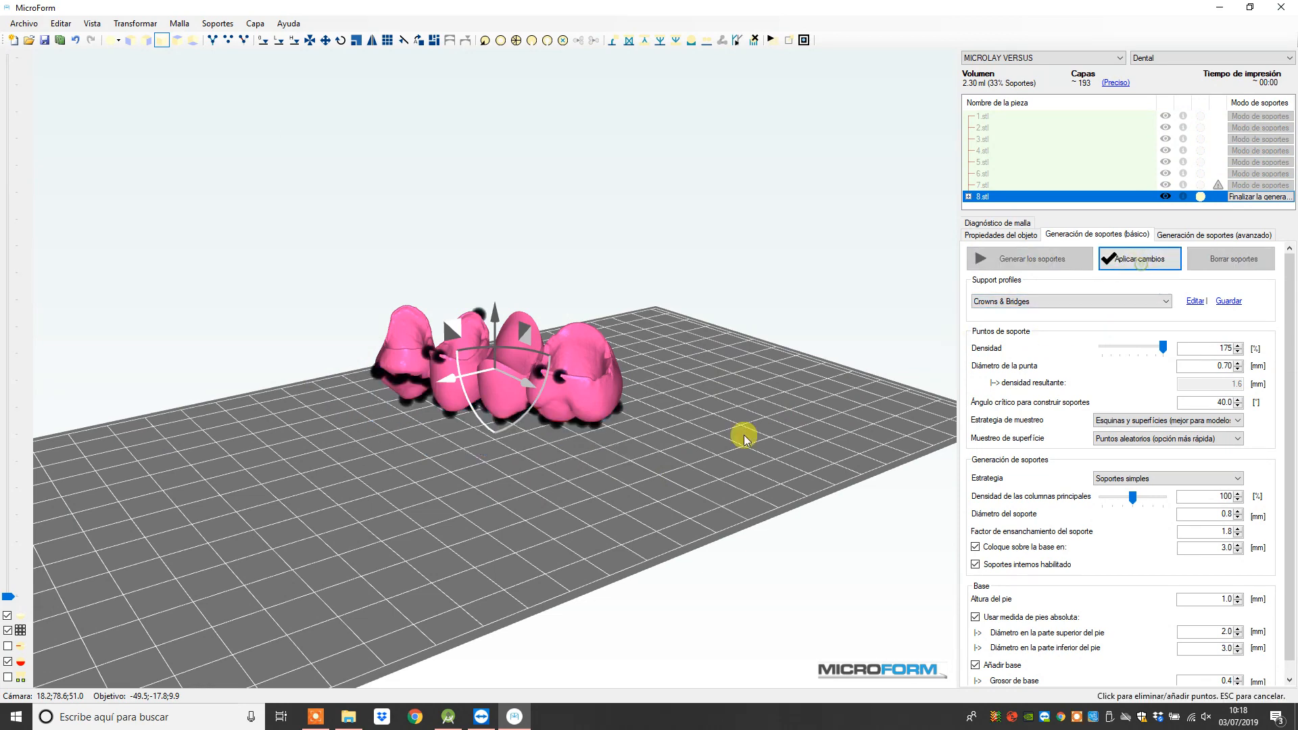
pyautogui.moveTo(710, 436); pyautogui.dragTo(664, 420, button='right')
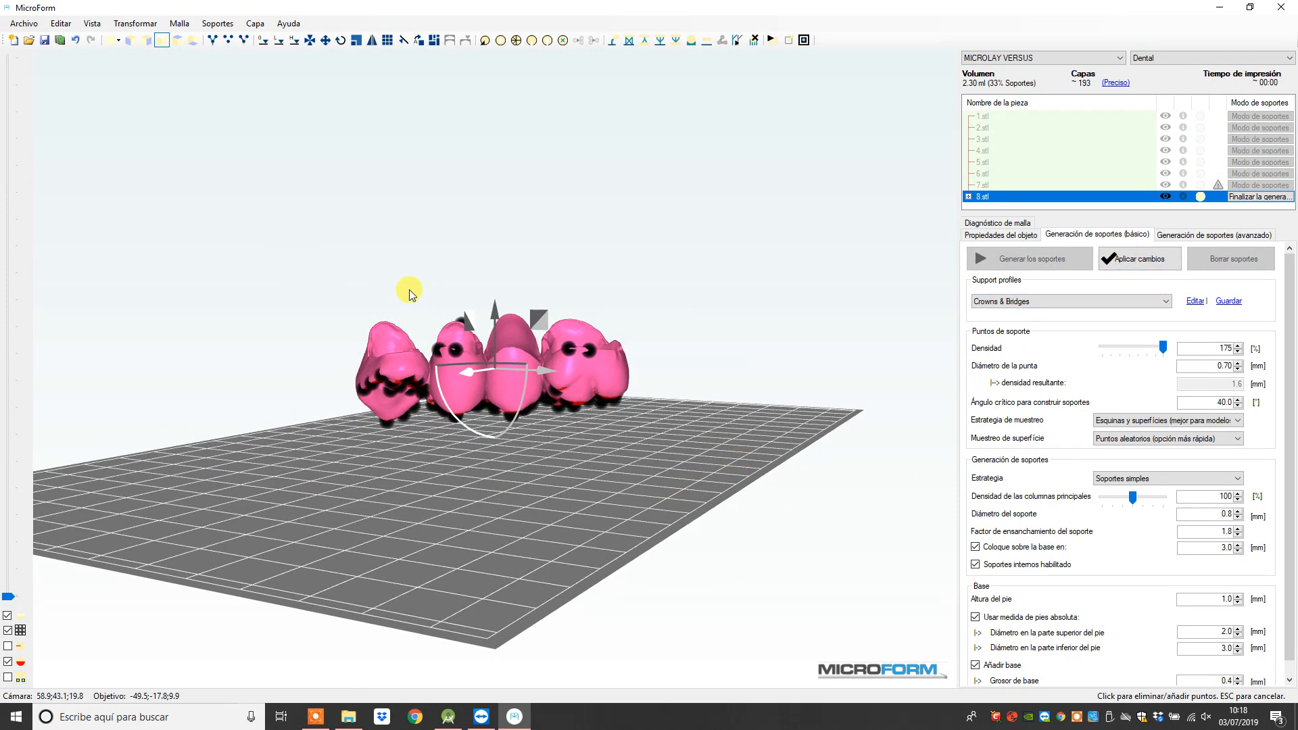
pyautogui.moveTo(411, 289); pyautogui.dragTo(680, 380)
pyautogui.moveTo(680, 380); pyautogui.dragTo(232, 376, button='right')
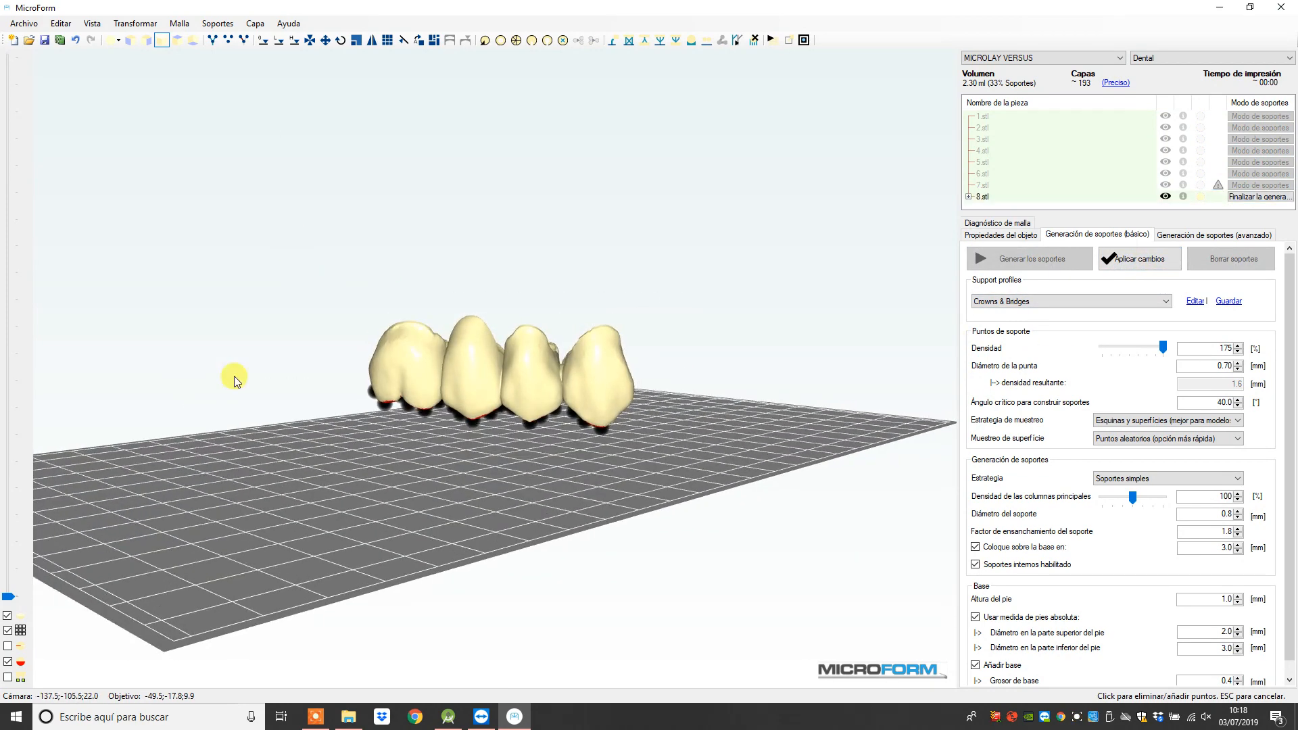
pyautogui.click(1141, 264)
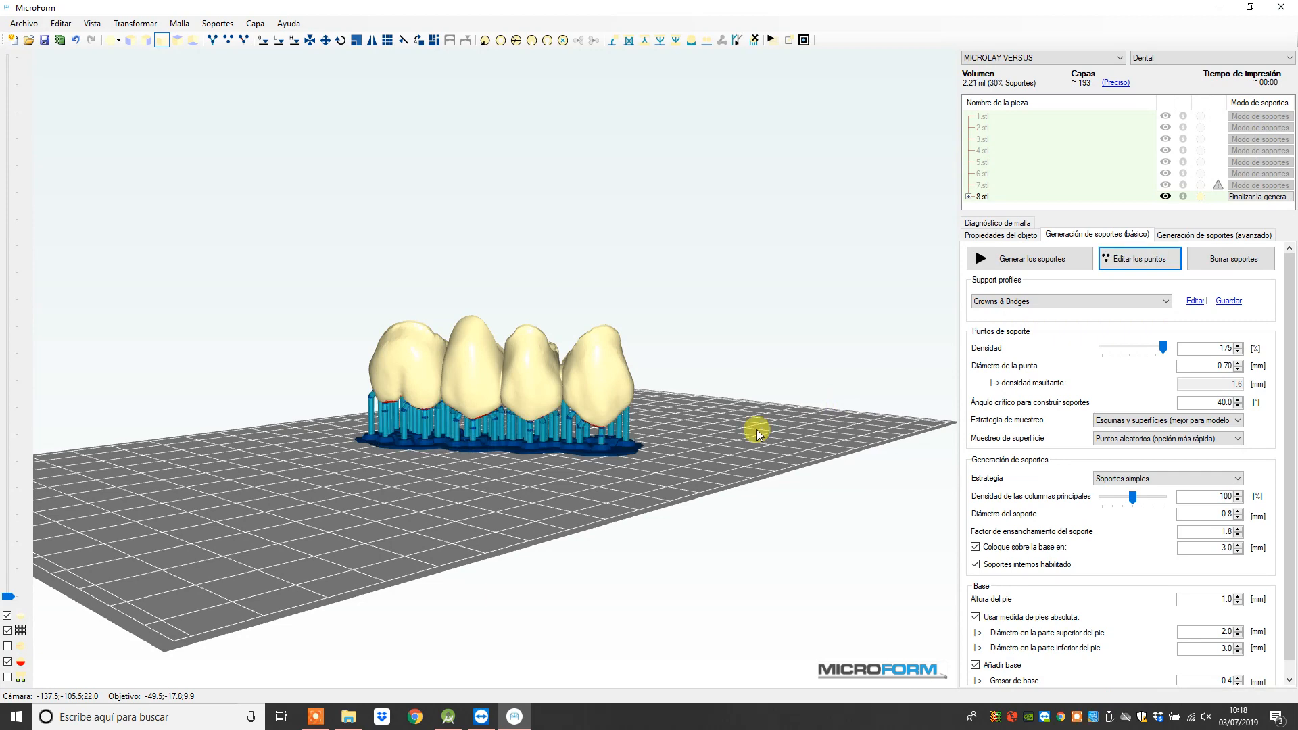
pyautogui.click(1260, 196)
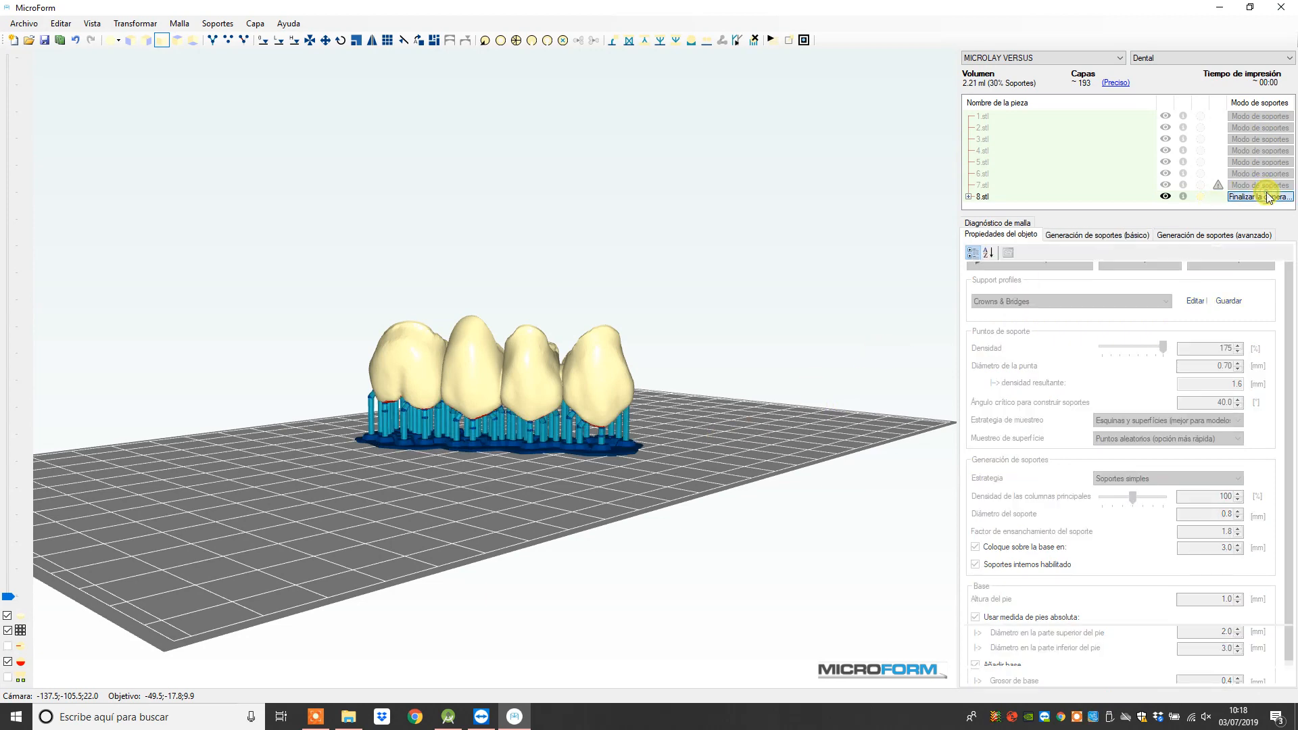
# Step: Enter support mode for part 2.stl and open its support points for editing
pyautogui.moveTo(741, 331); pyautogui.dragTo(809, 360, button='right')
pyautogui.moveTo(462, 357); pyautogui.dragTo(724, 356, button='right')
pyautogui.moveTo(494, 463); pyautogui.dragTo(756, 333, button='middle')
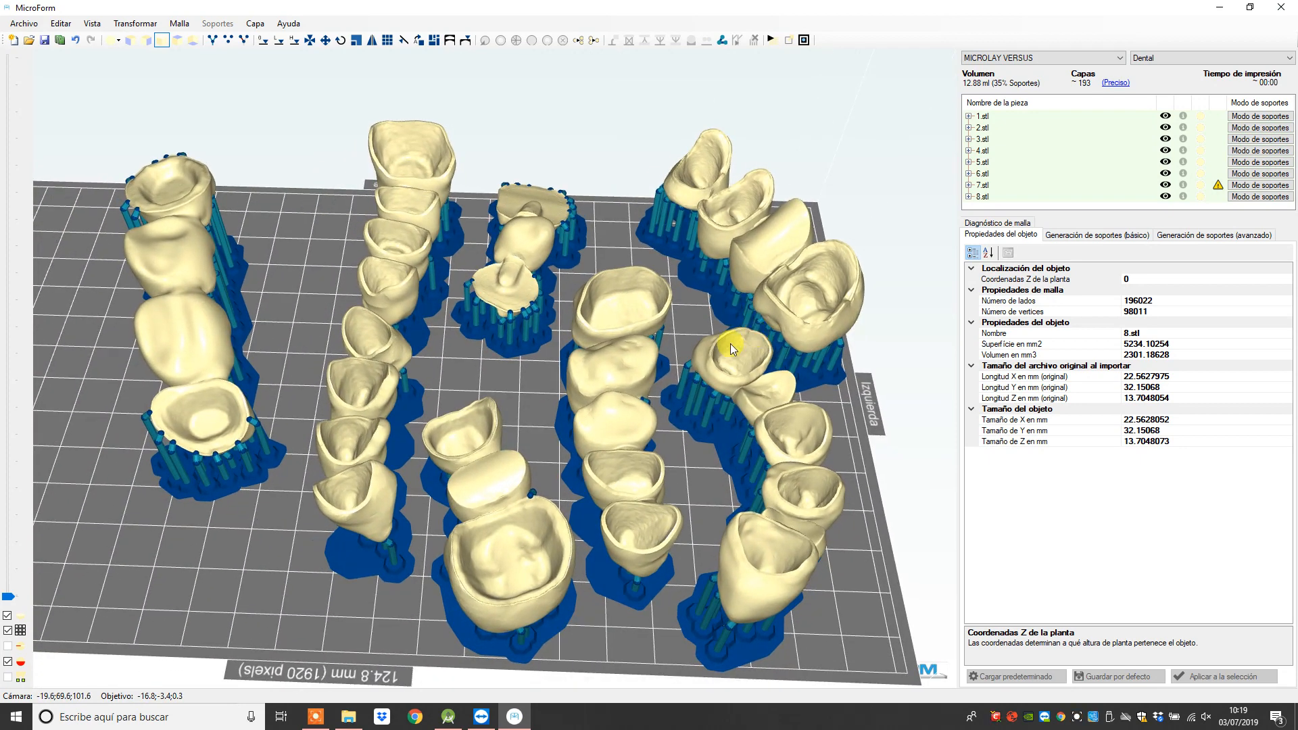
pyautogui.click(236, 426)
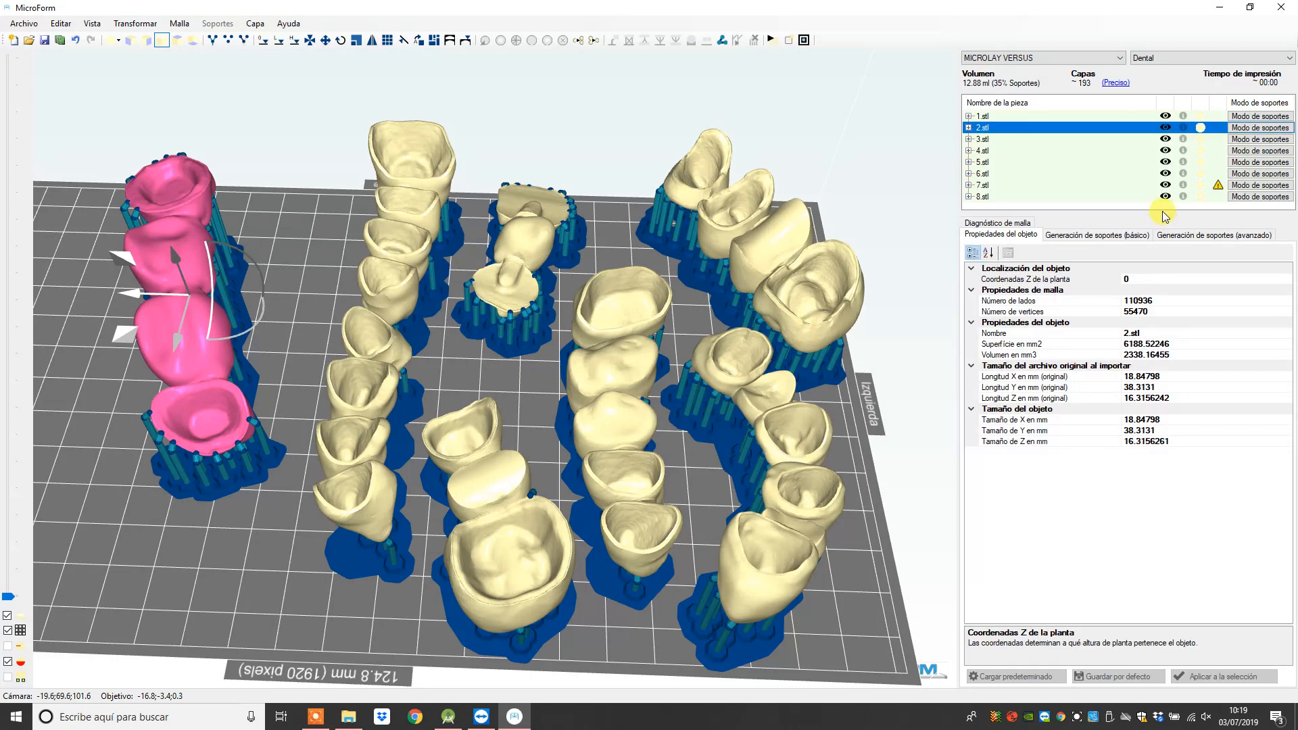
pyautogui.click(1250, 131)
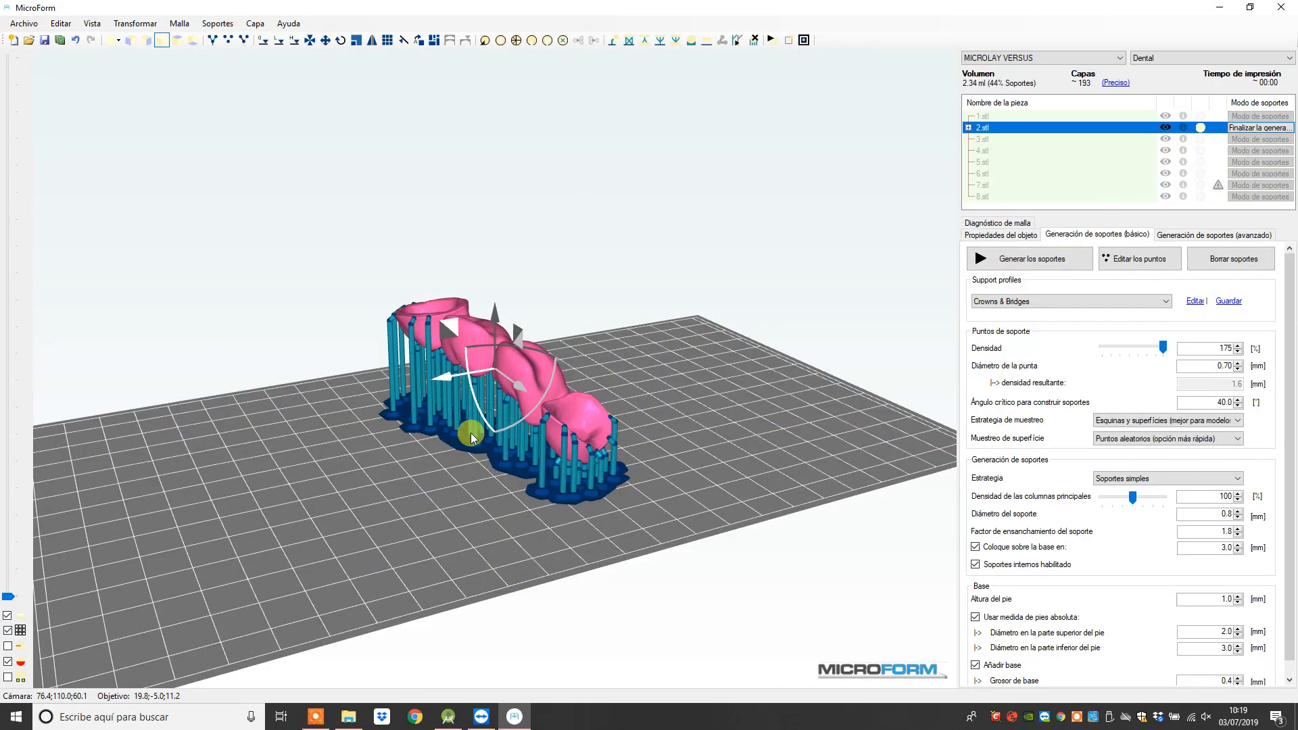
pyautogui.moveTo(471, 434); pyautogui.dragTo(528, 429, button='right')
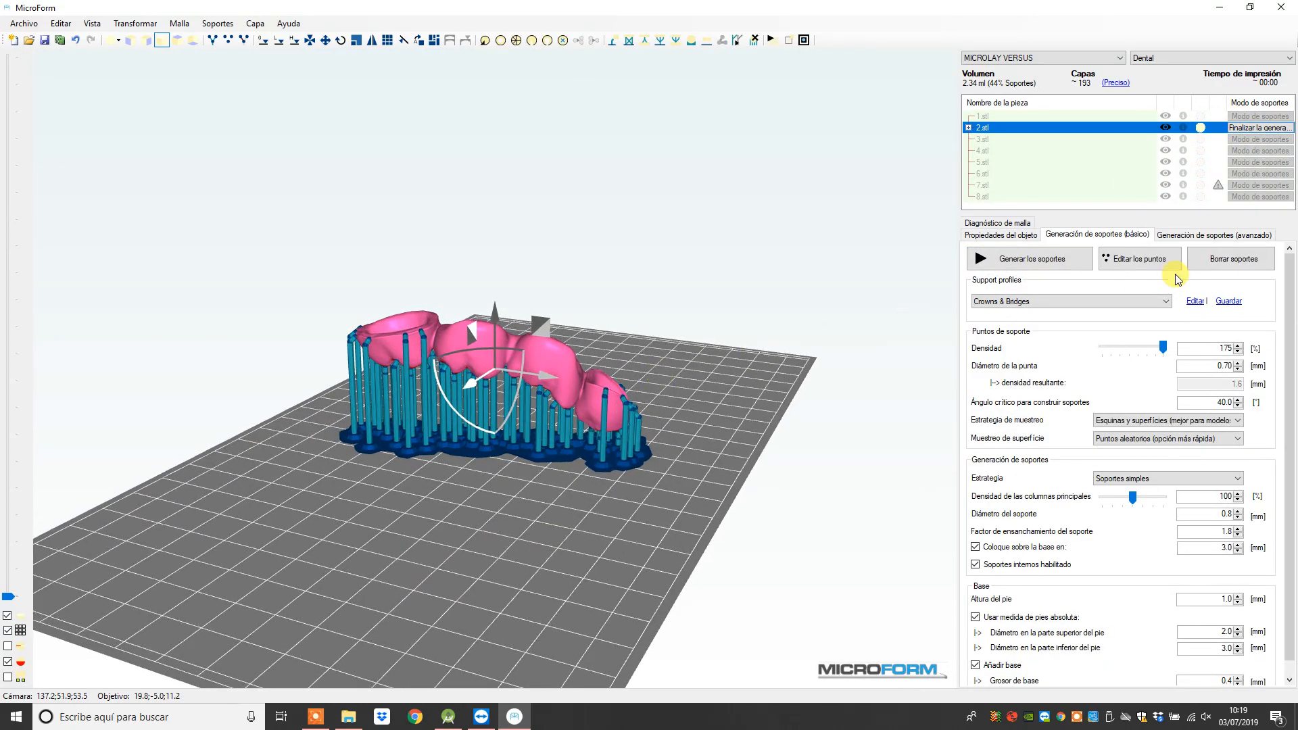
pyautogui.click(1141, 261)
# Step: Remove the upper support points around 2.stl, apply the changes and finish its support editing
pyautogui.moveTo(662, 345); pyautogui.dragTo(628, 319, button='right')
pyautogui.moveTo(590, 343); pyautogui.dragTo(649, 408)
pyautogui.moveTo(649, 409); pyautogui.dragTo(510, 389, button='right')
pyautogui.moveTo(518, 381); pyautogui.dragTo(588, 417)
pyautogui.moveTo(338, 356); pyautogui.dragTo(694, 360, button='right')
pyautogui.moveTo(351, 290); pyautogui.dragTo(529, 344)
pyautogui.moveTo(360, 349); pyautogui.dragTo(595, 358, button='right')
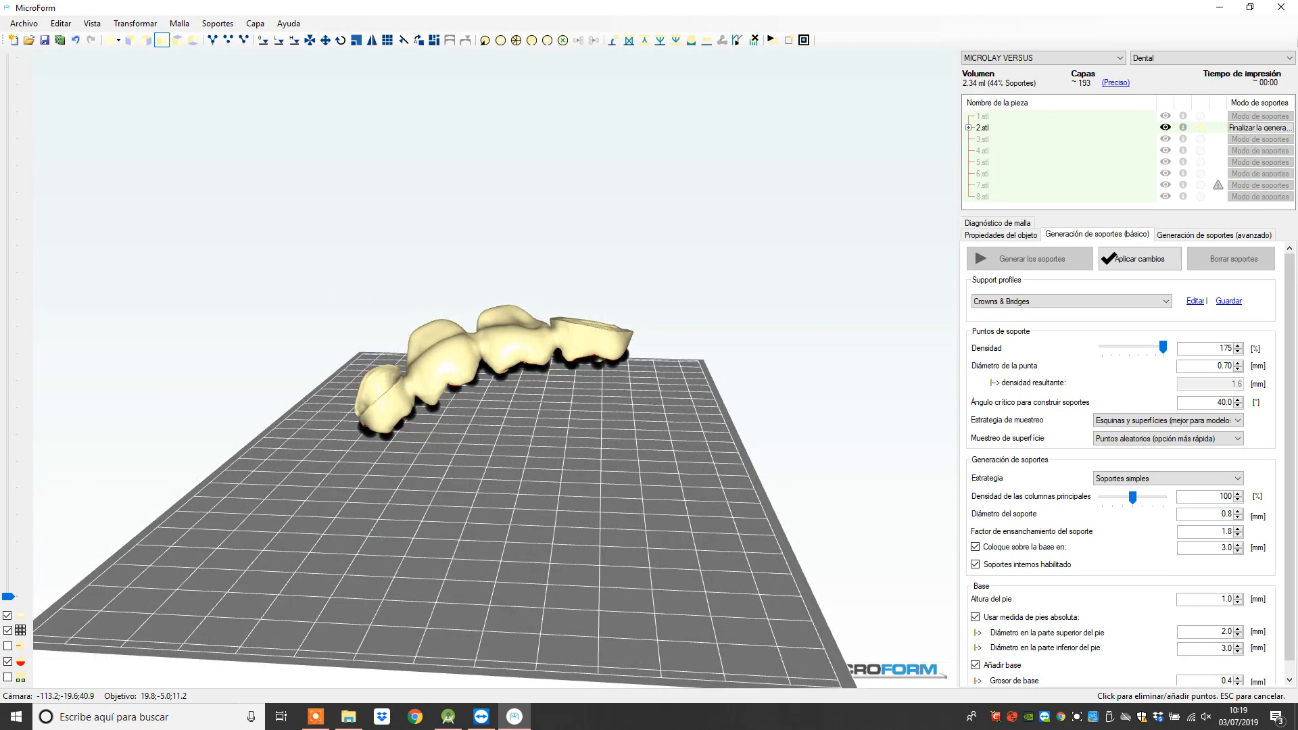
pyautogui.click(1147, 260)
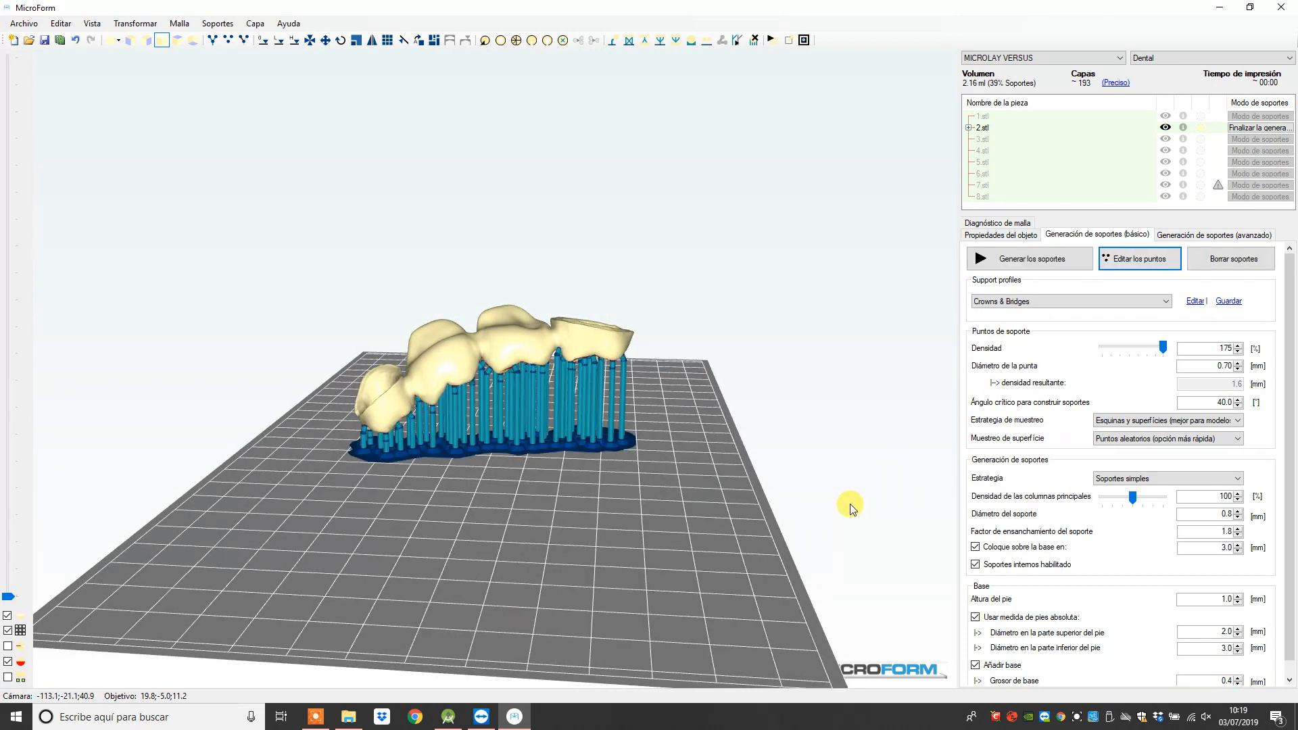
pyautogui.click(1271, 128)
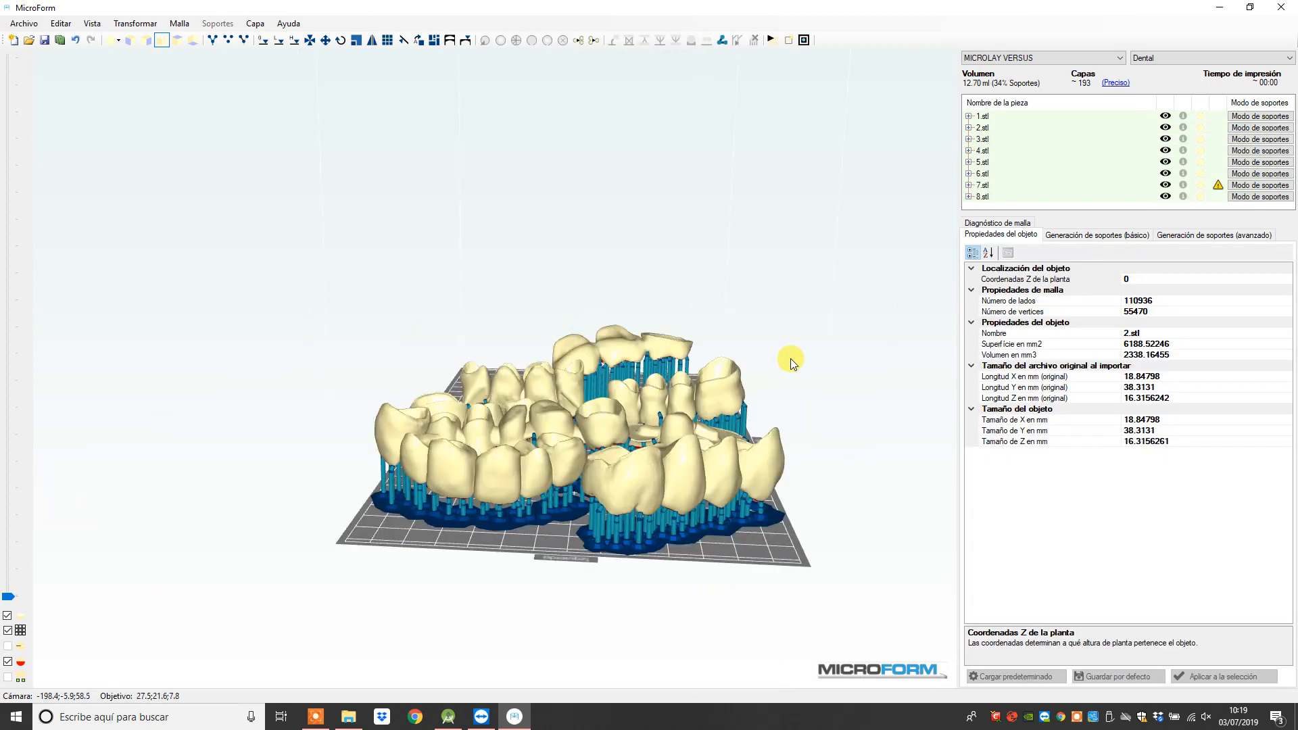
# Step: Select all eight supported parts and centre them on the build plate
pyautogui.moveTo(400, 315); pyautogui.dragTo(426, 377, button='right')
pyautogui.moveTo(120, 338); pyautogui.dragTo(541, 600)
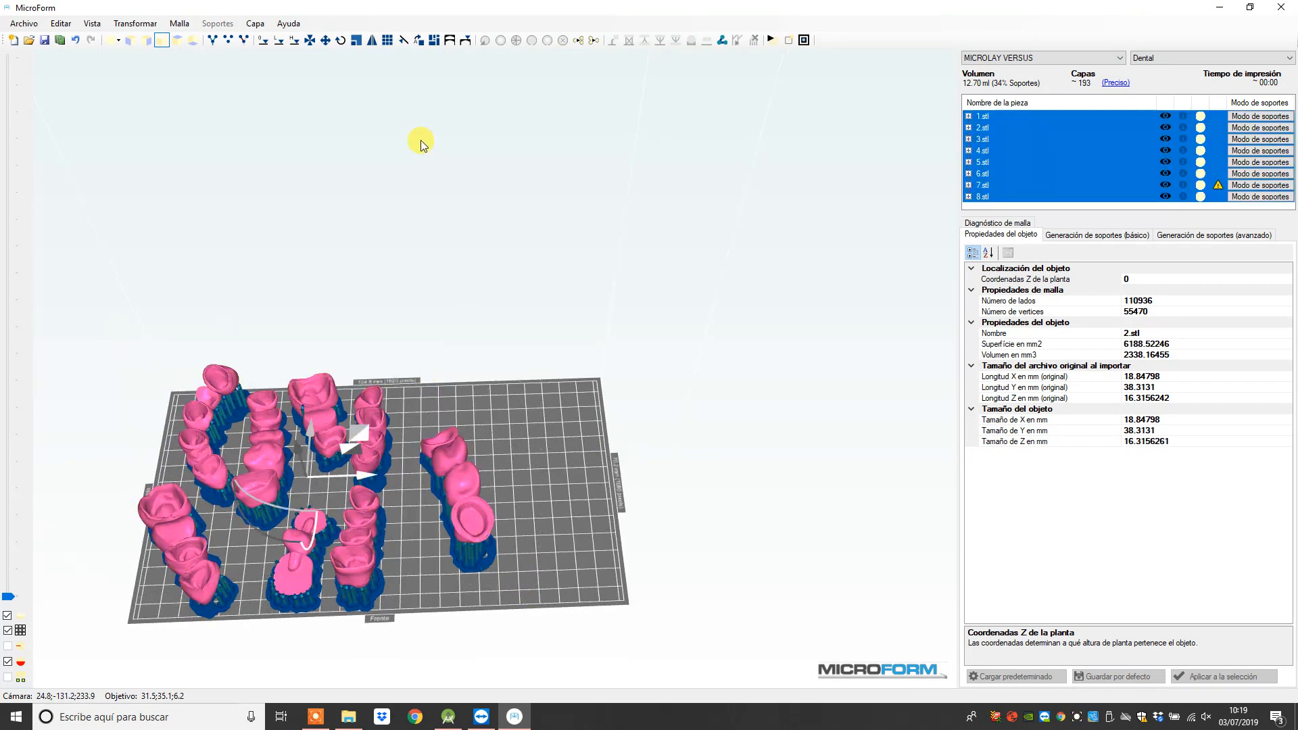
pyautogui.click(308, 42)
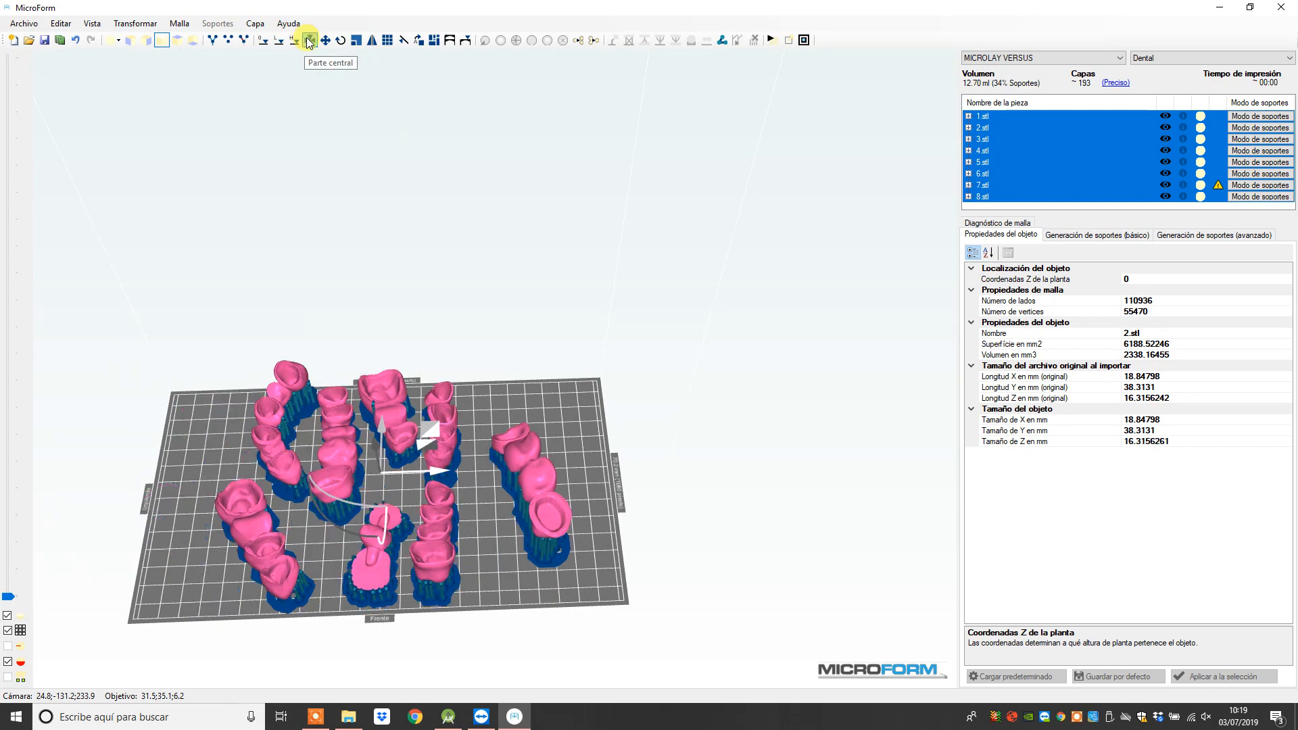
pyautogui.click(409, 140)
# Step: Send the plate to the printer as an .slc file with the profile DETAX Temp A3 385nm 50 microns v3.2
pyautogui.click(804, 40)
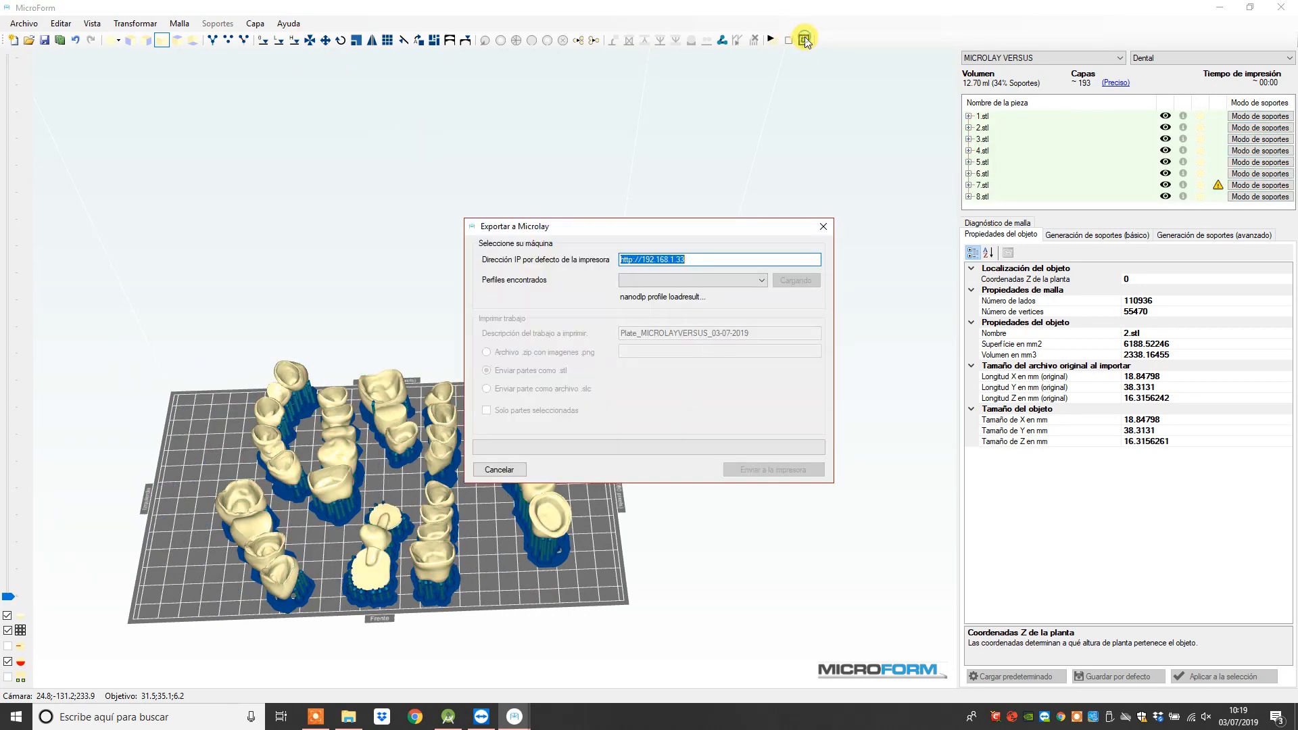
pyautogui.click(762, 280)
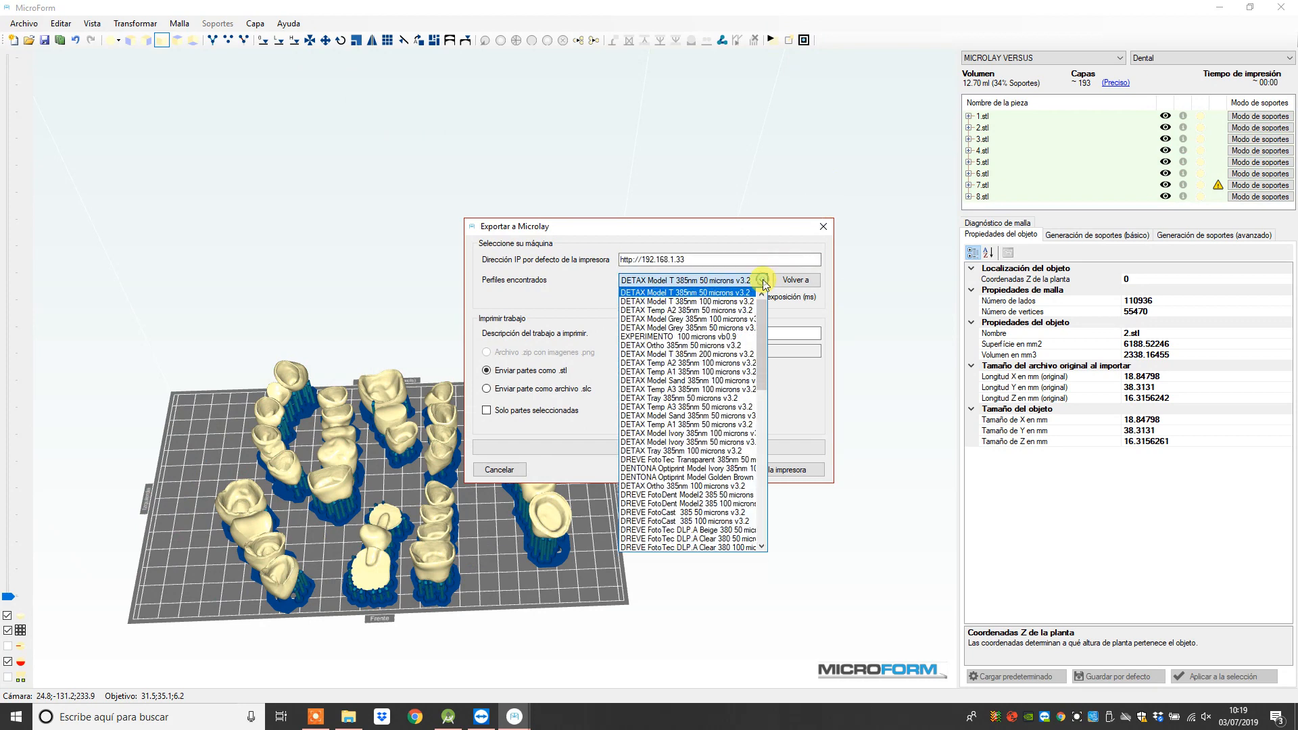
pyautogui.moveTo(761, 322)
pyautogui.mouseDown()
pyautogui.moveTo(760, 334)
pyautogui.moveTo(763, 312)
pyautogui.mouseUp()
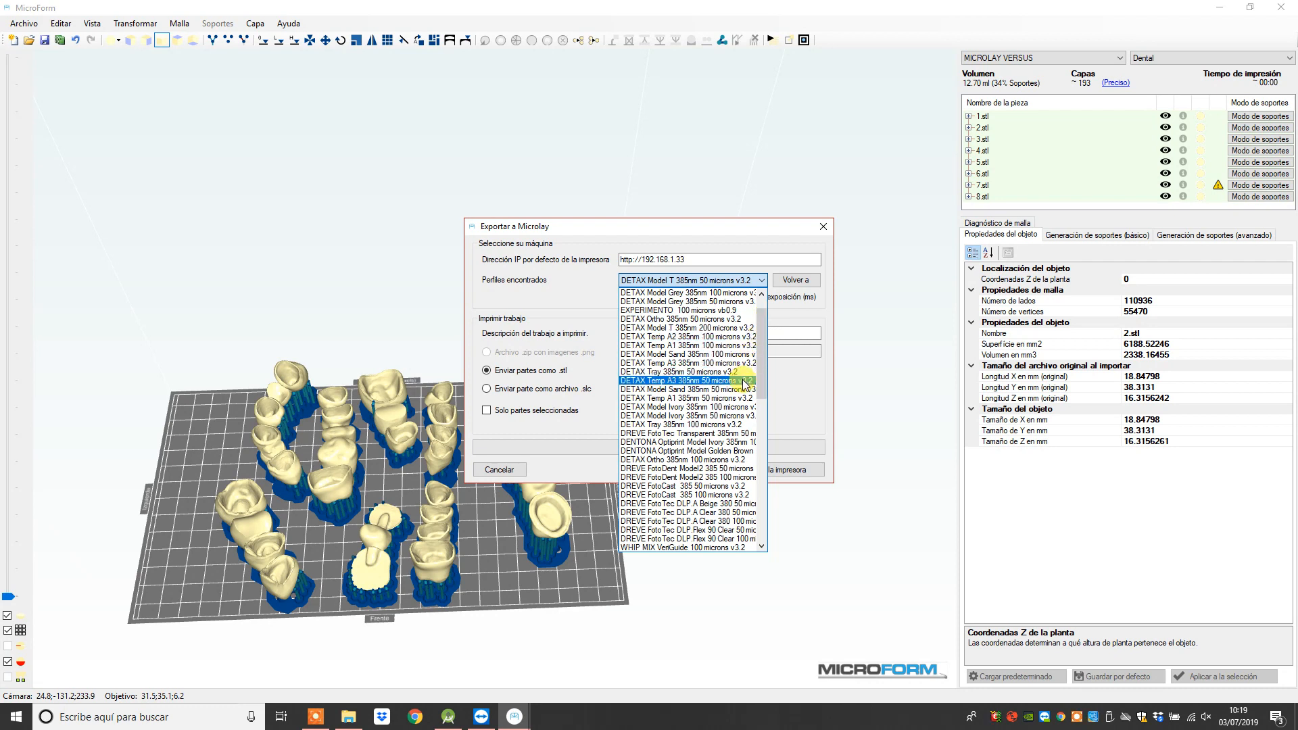
pyautogui.click(744, 381)
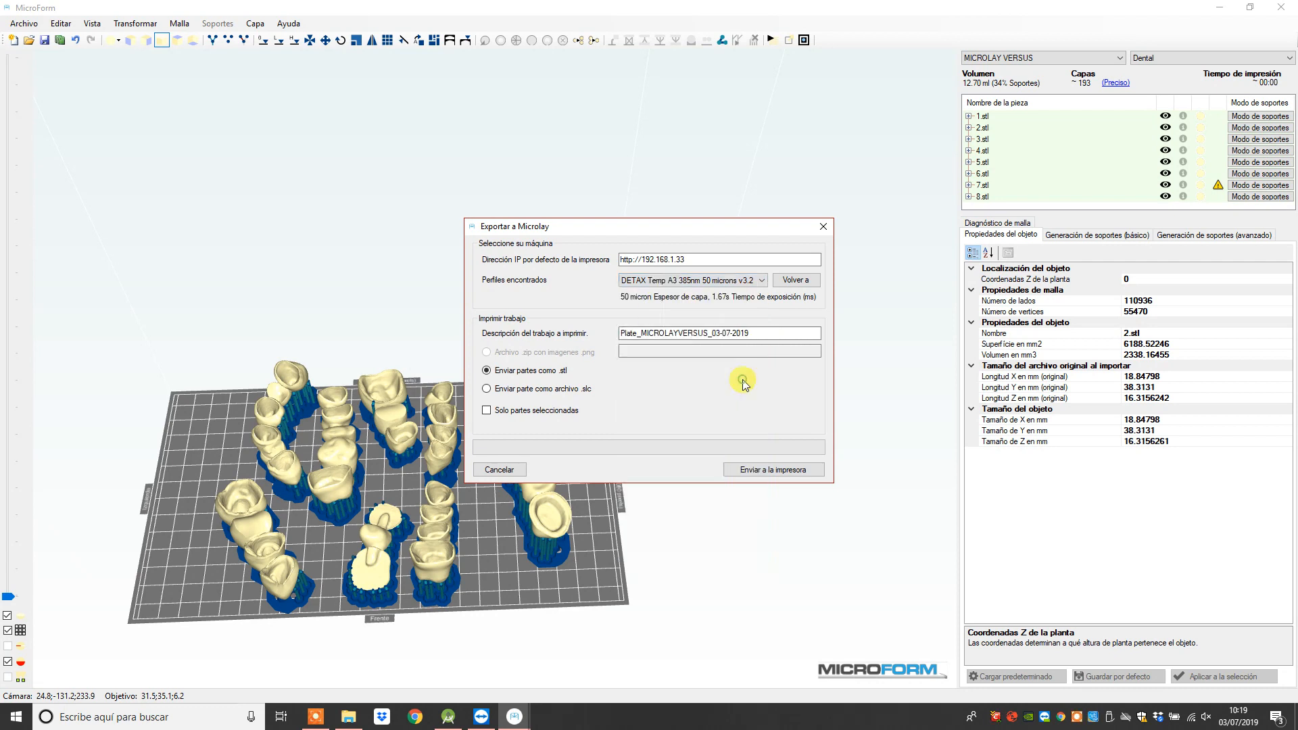
pyautogui.click(566, 396)
pyautogui.click(769, 475)
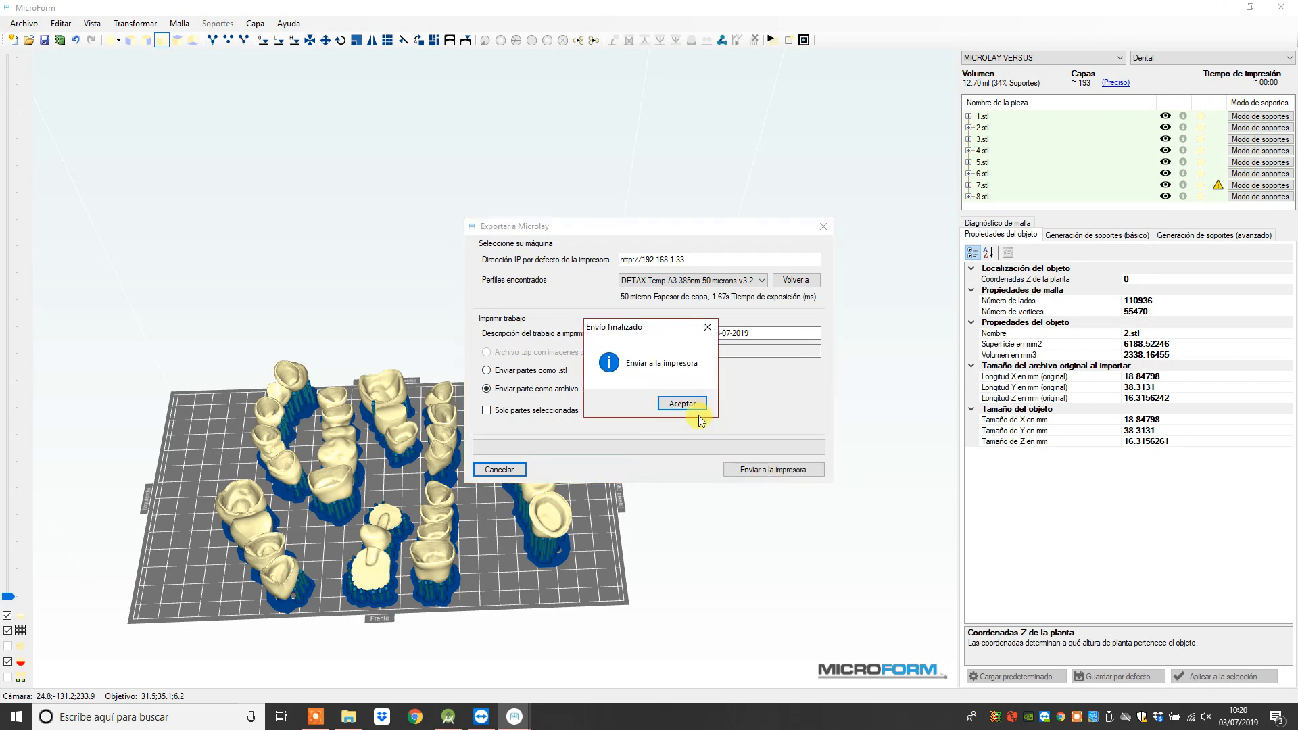
pyautogui.click(681, 403)
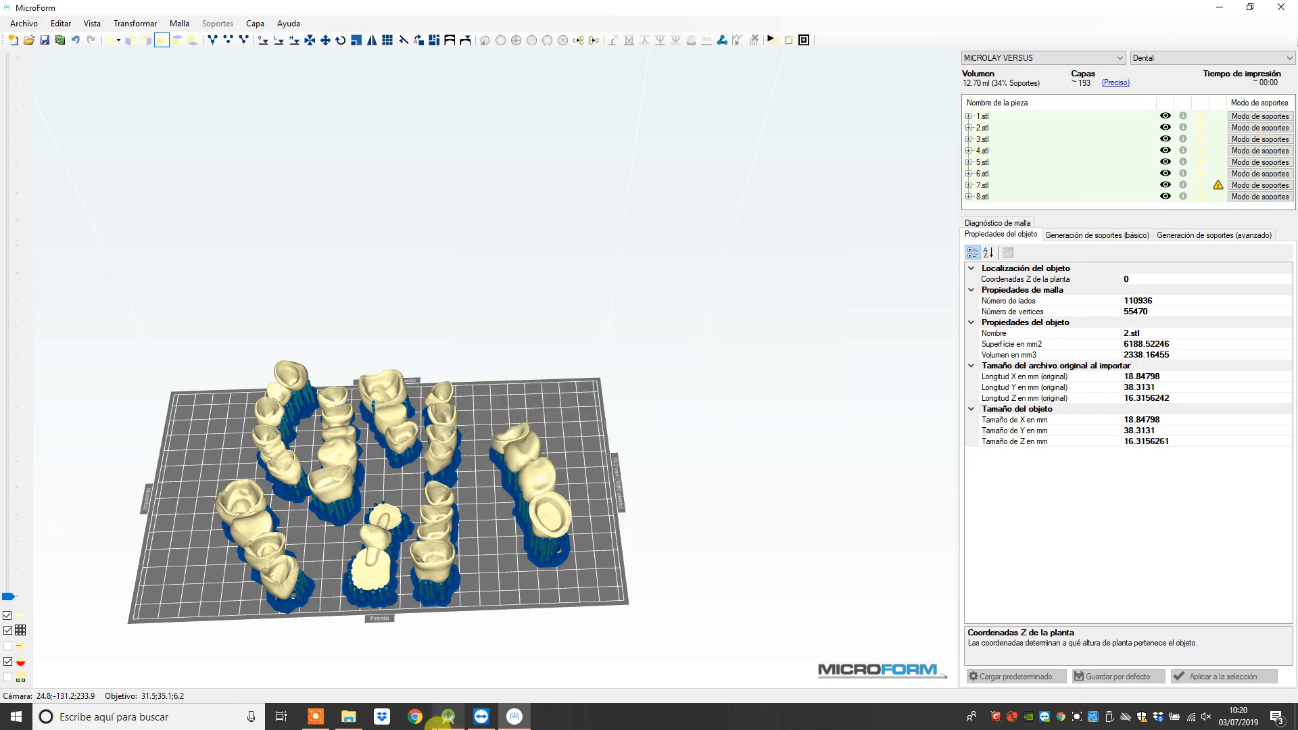
pyautogui.click(315, 721)
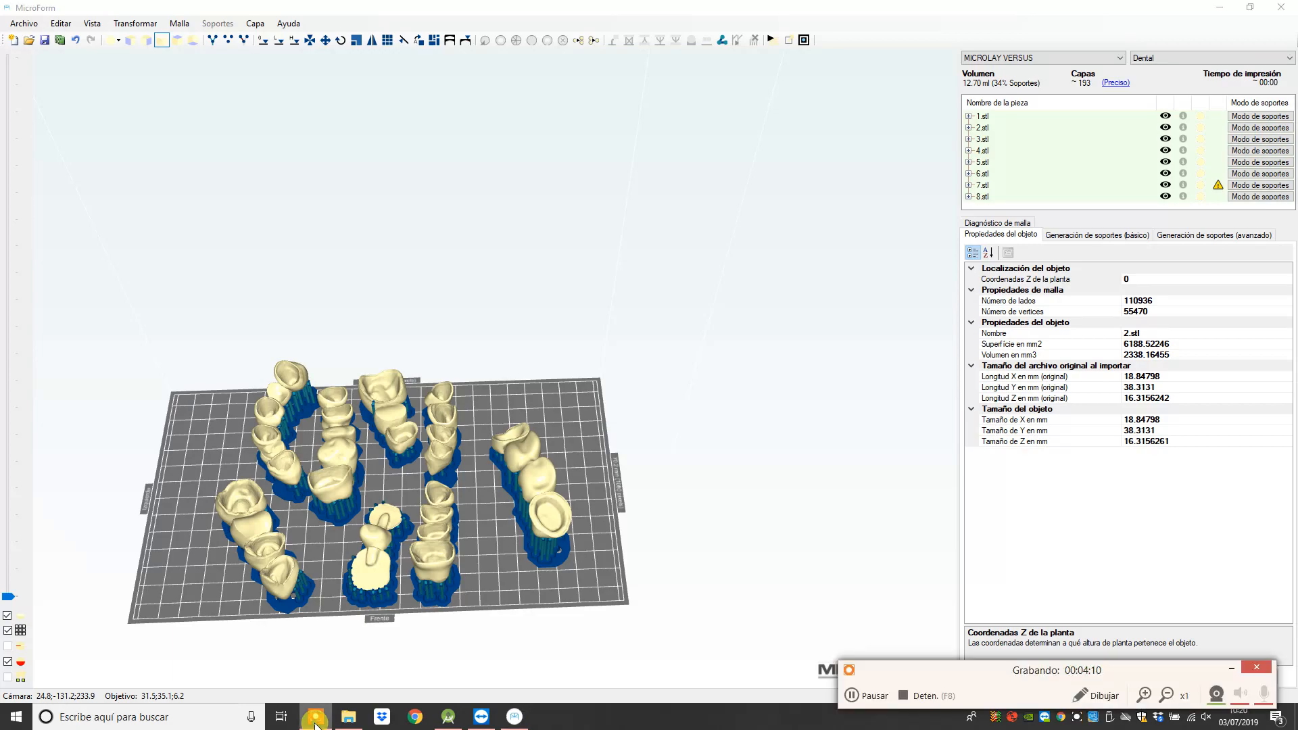